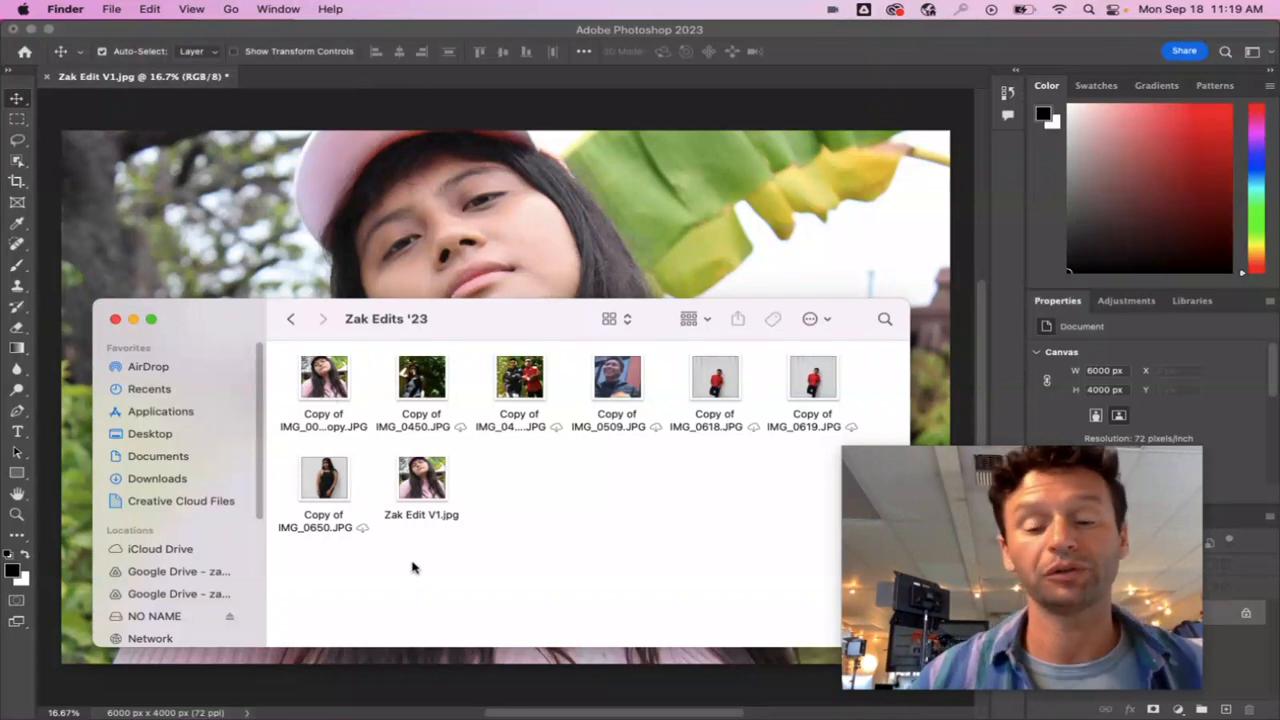
Switch to Chrome and review the Editing Plan Example document and the L9 - Shot Selection & Editing Plan slides.
mouse_move(581, 716)
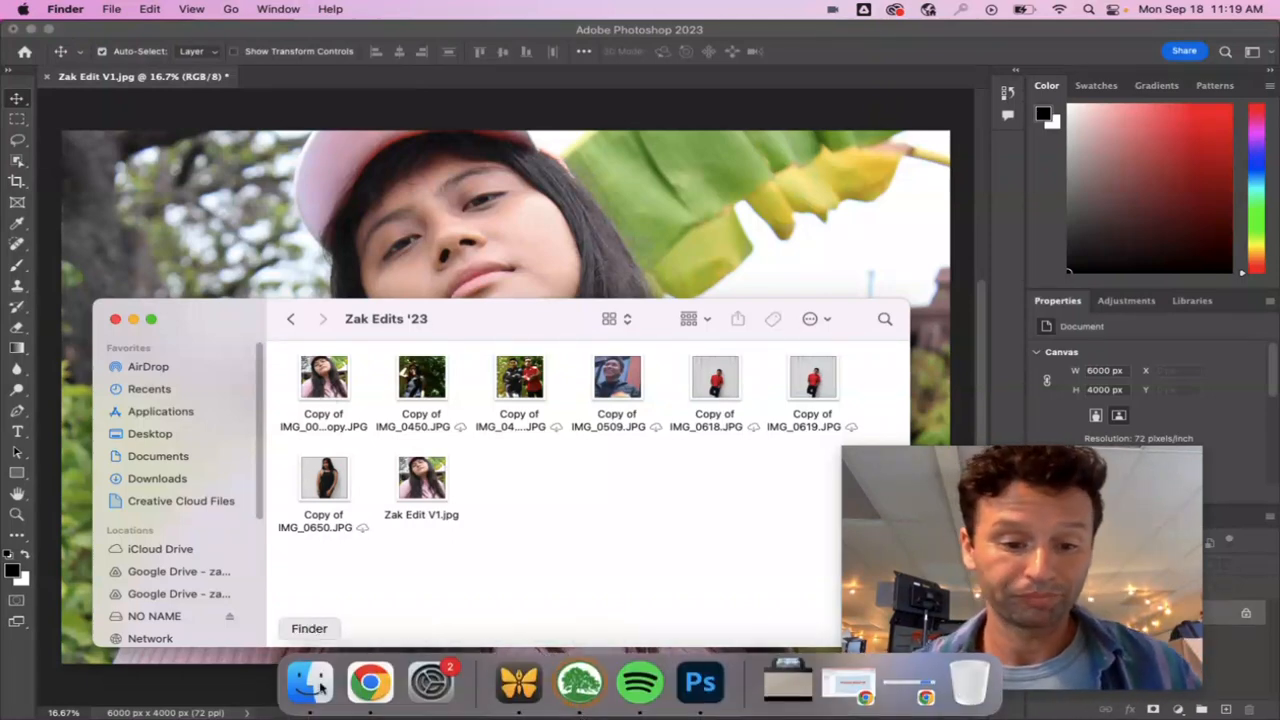
left_click(371, 684)
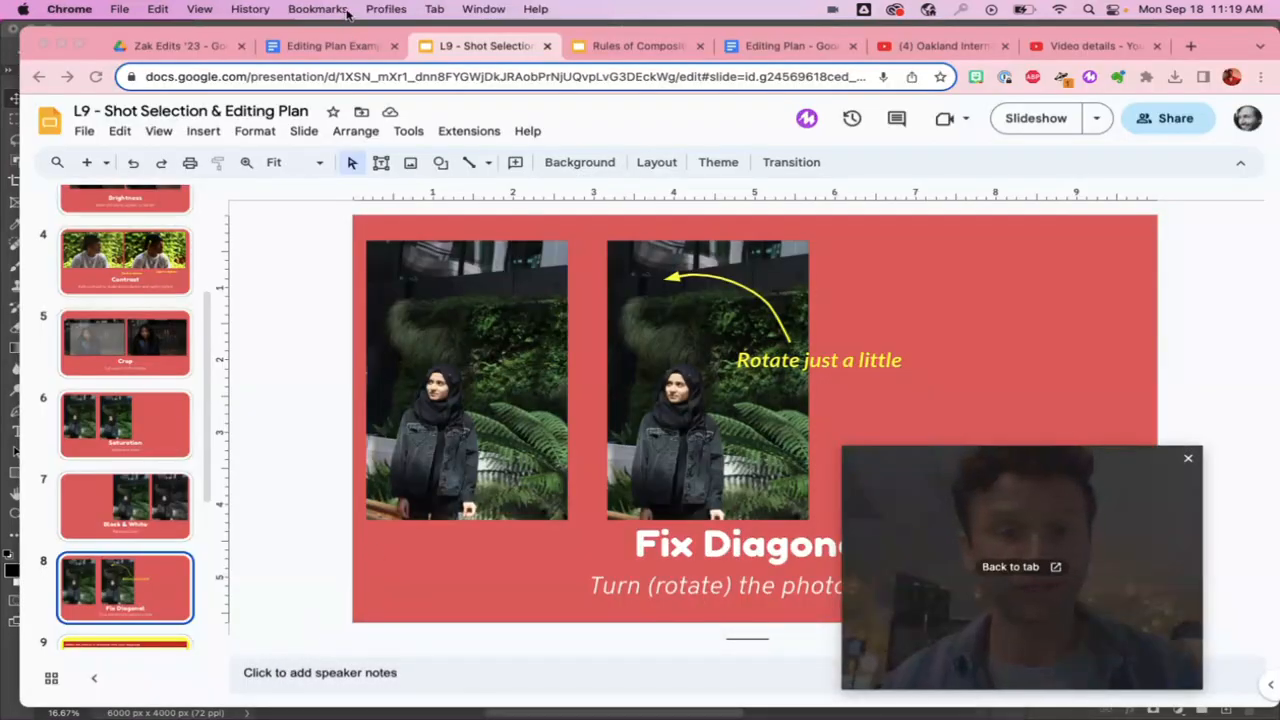
left_click(339, 44)
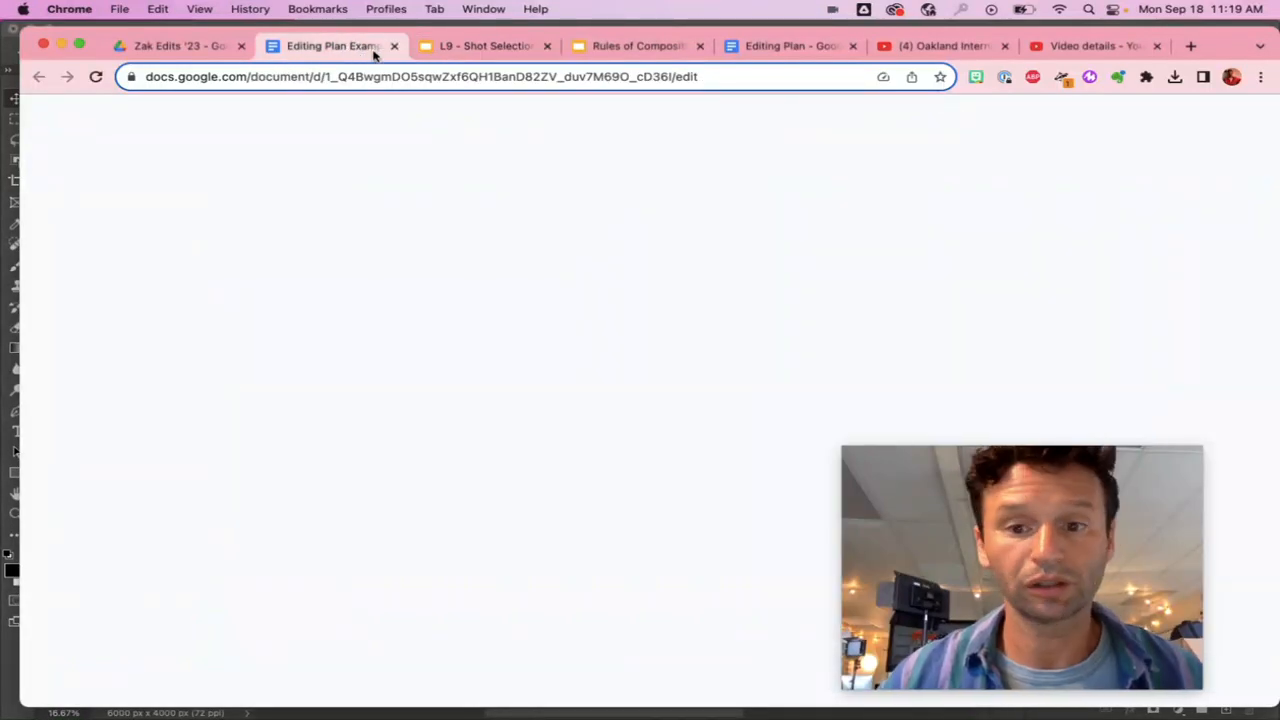
scroll(566, 381, "down", 10)
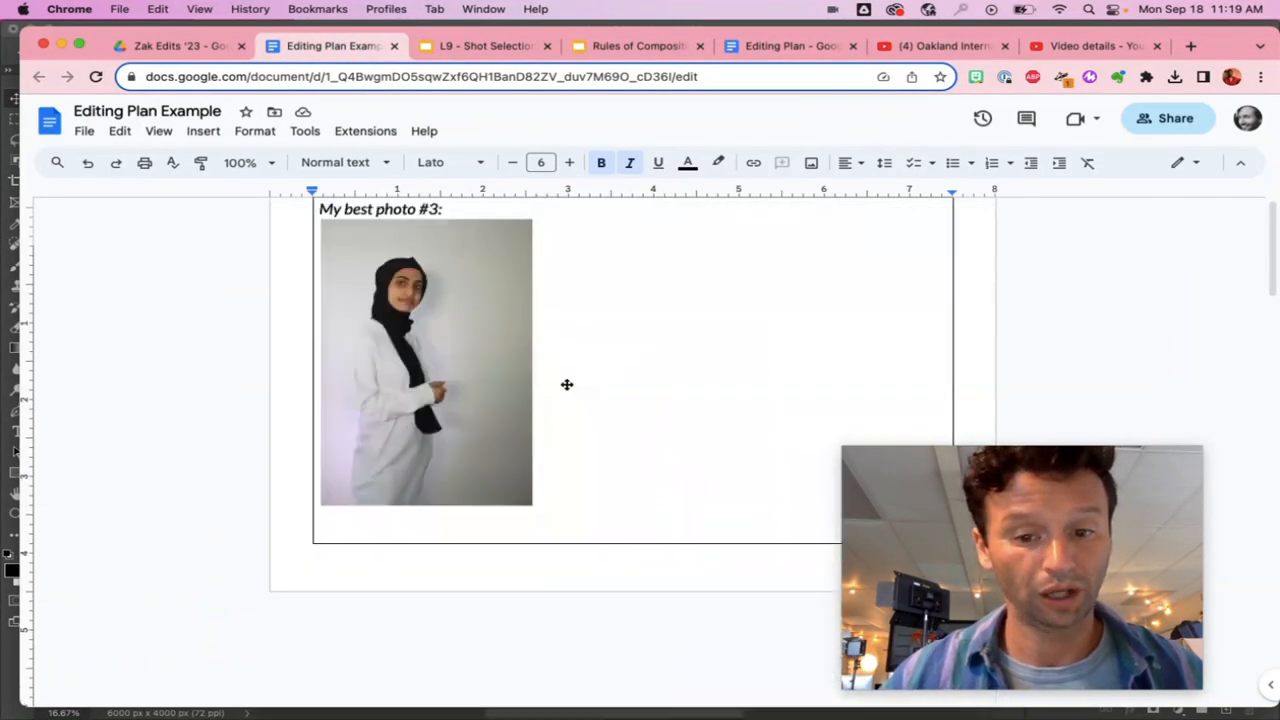
scroll(566, 381, "up", 1)
scroll(566, 381, "up", 5)
scroll(566, 381, "down", 4)
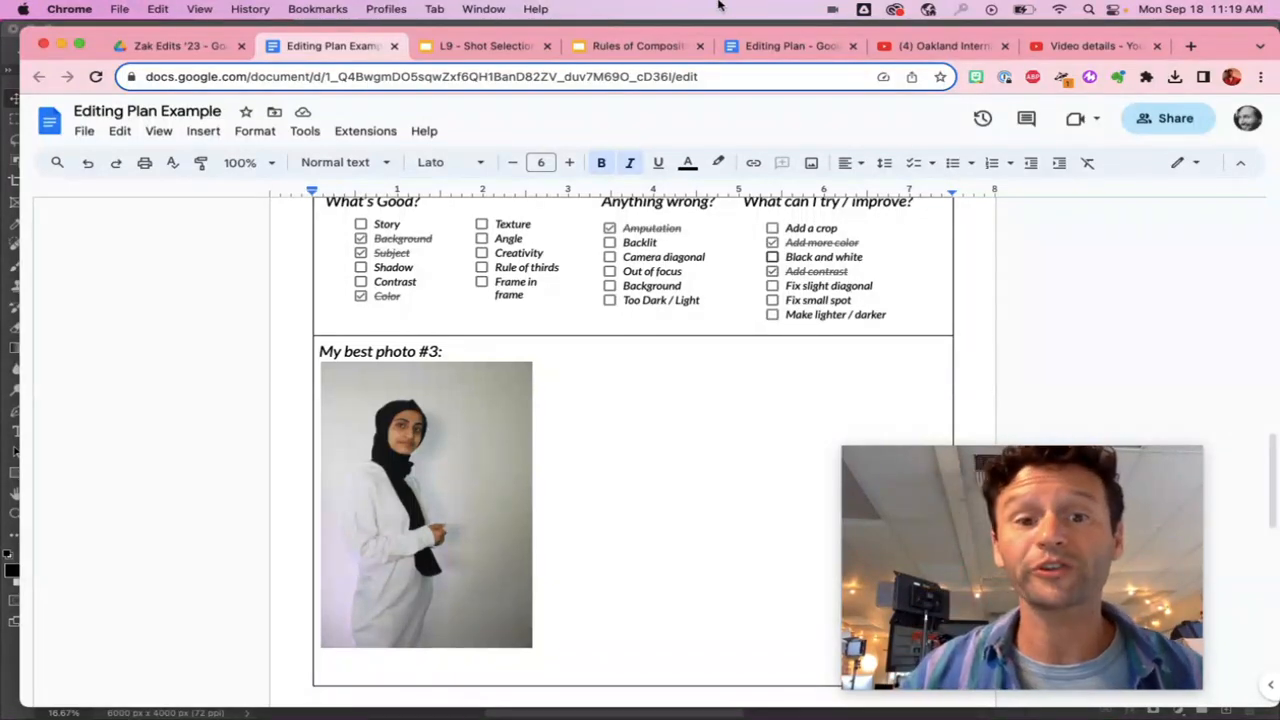
left_click(510, 55)
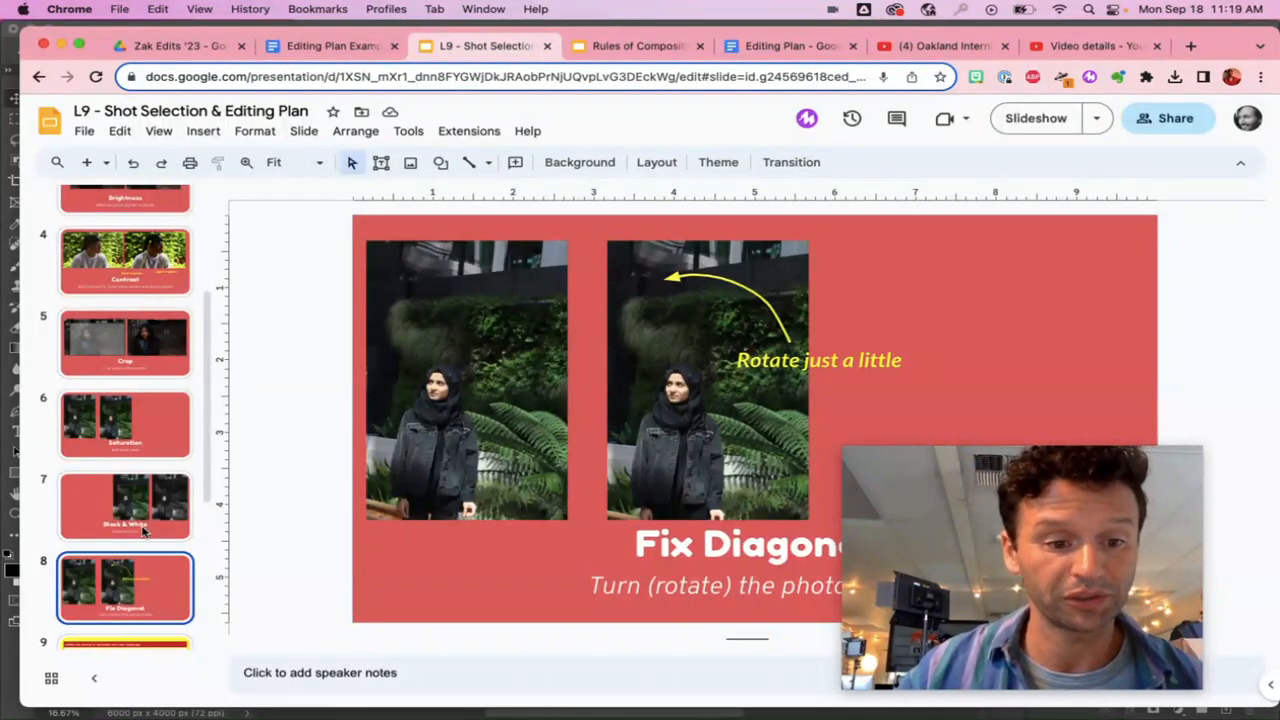
scroll(140, 535, "up", 2)
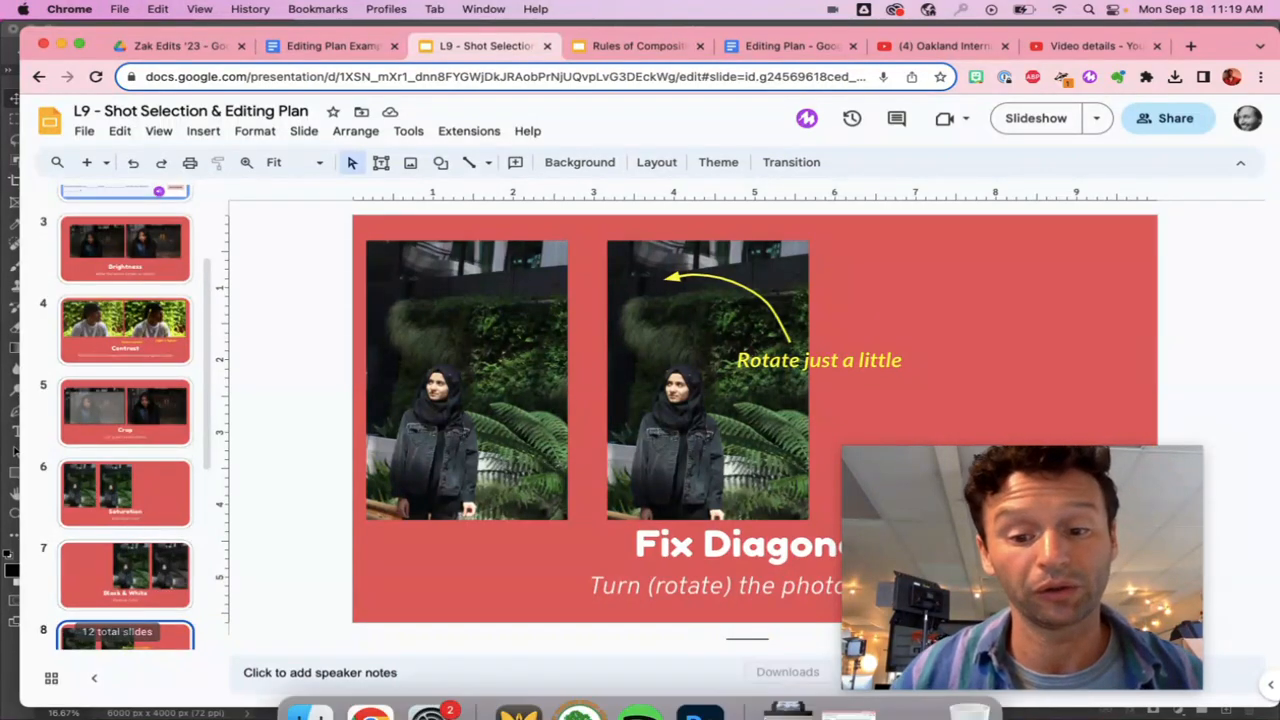
Switch to Photoshop and add a Brightness/Contrast adjustment layer above the Zak Edit V1.jpg background.
mouse_move(640, 705)
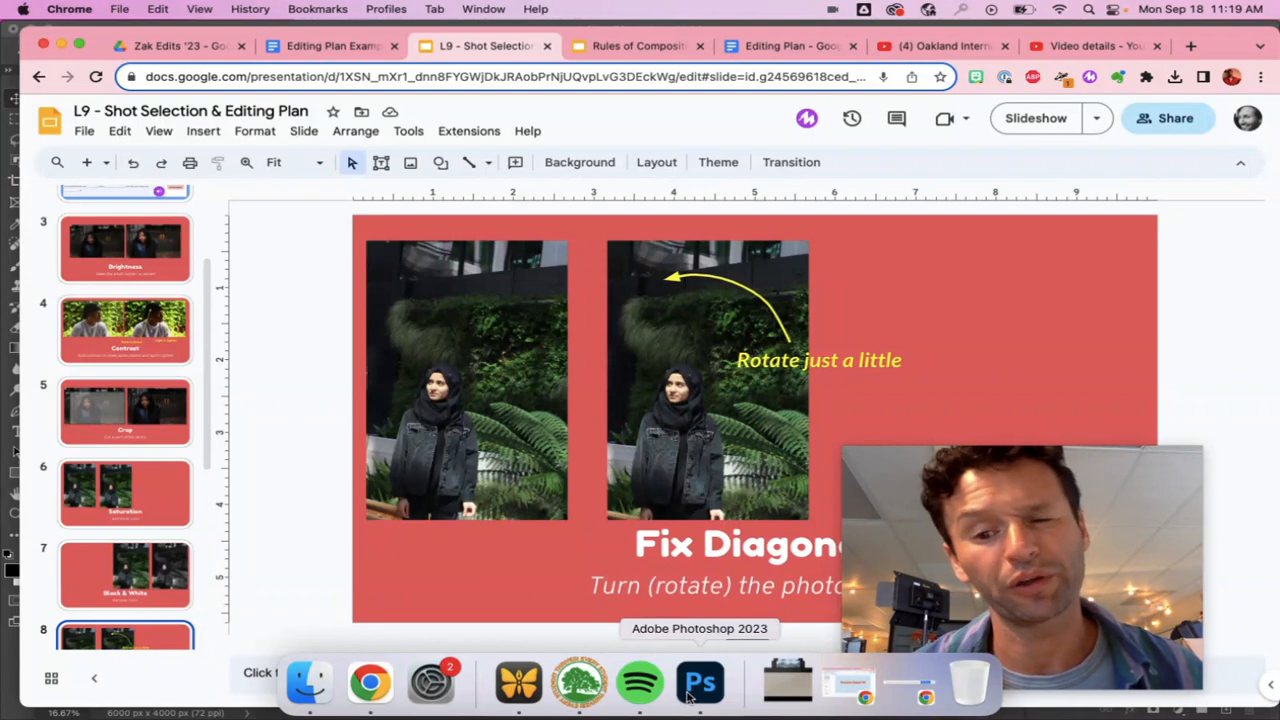
left_click(689, 697)
left_click_drag(1105, 496, 886, 168)
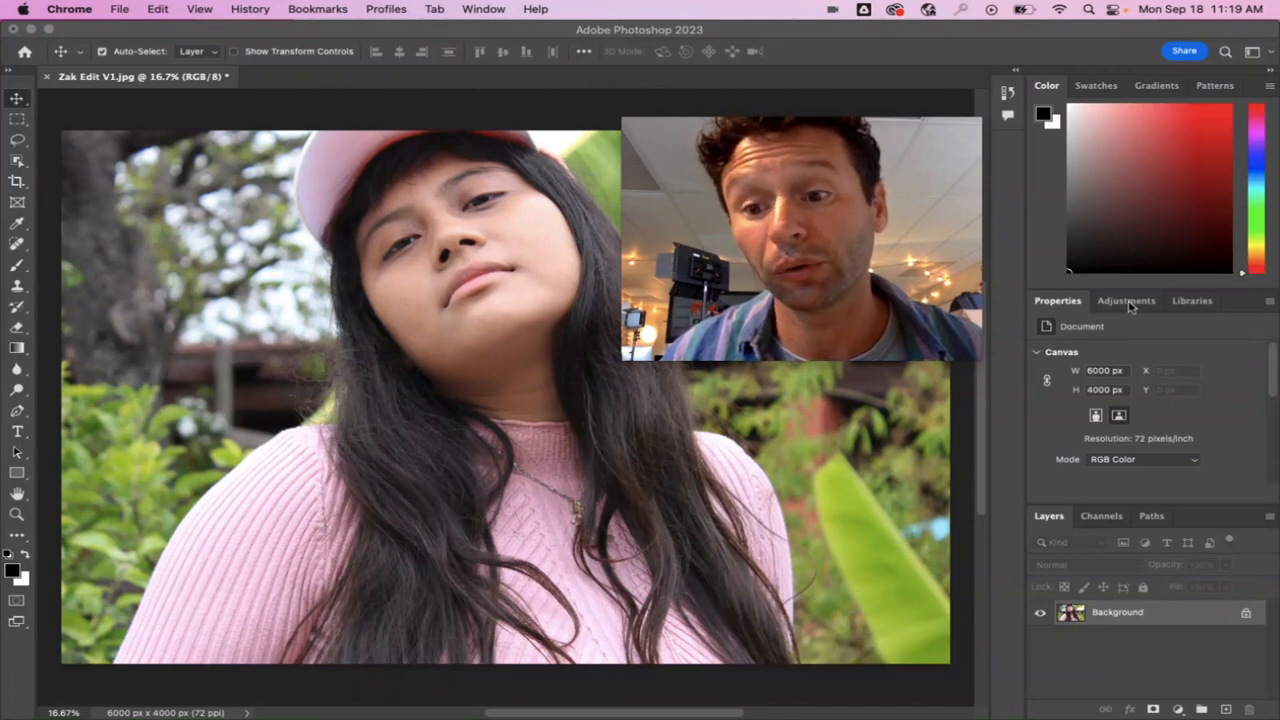
left_click(1129, 306)
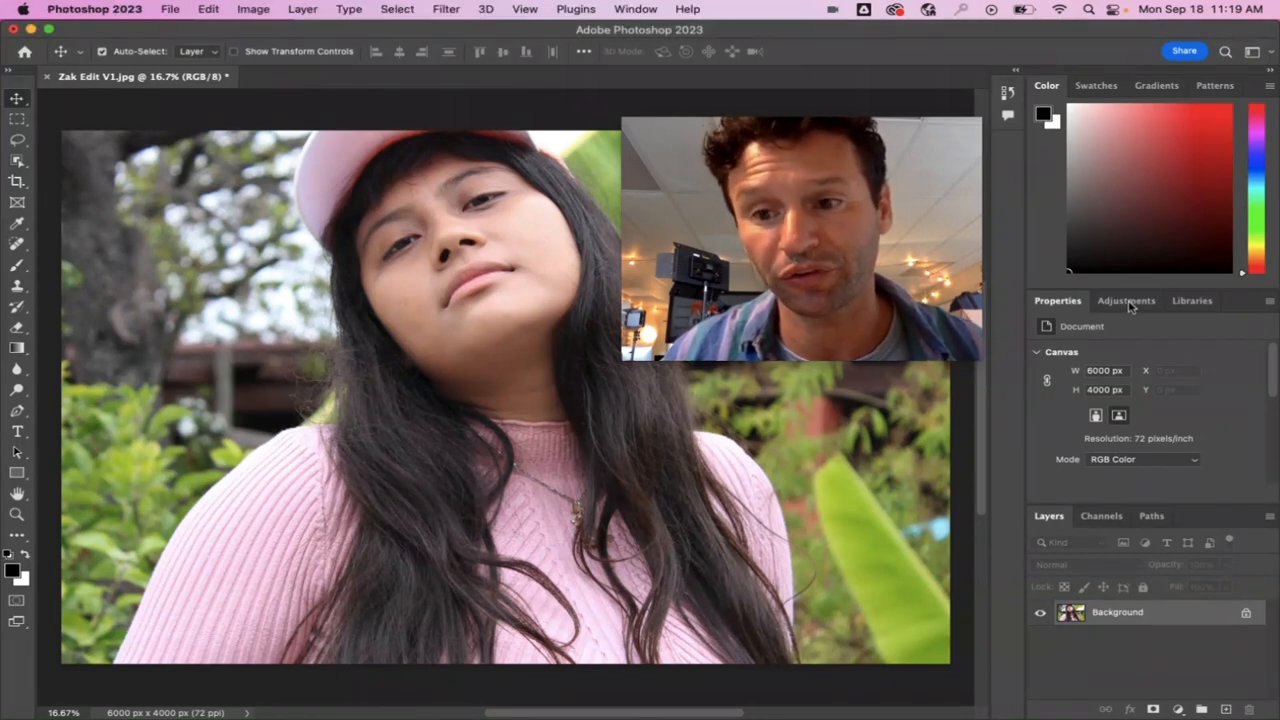
left_click(1129, 304)
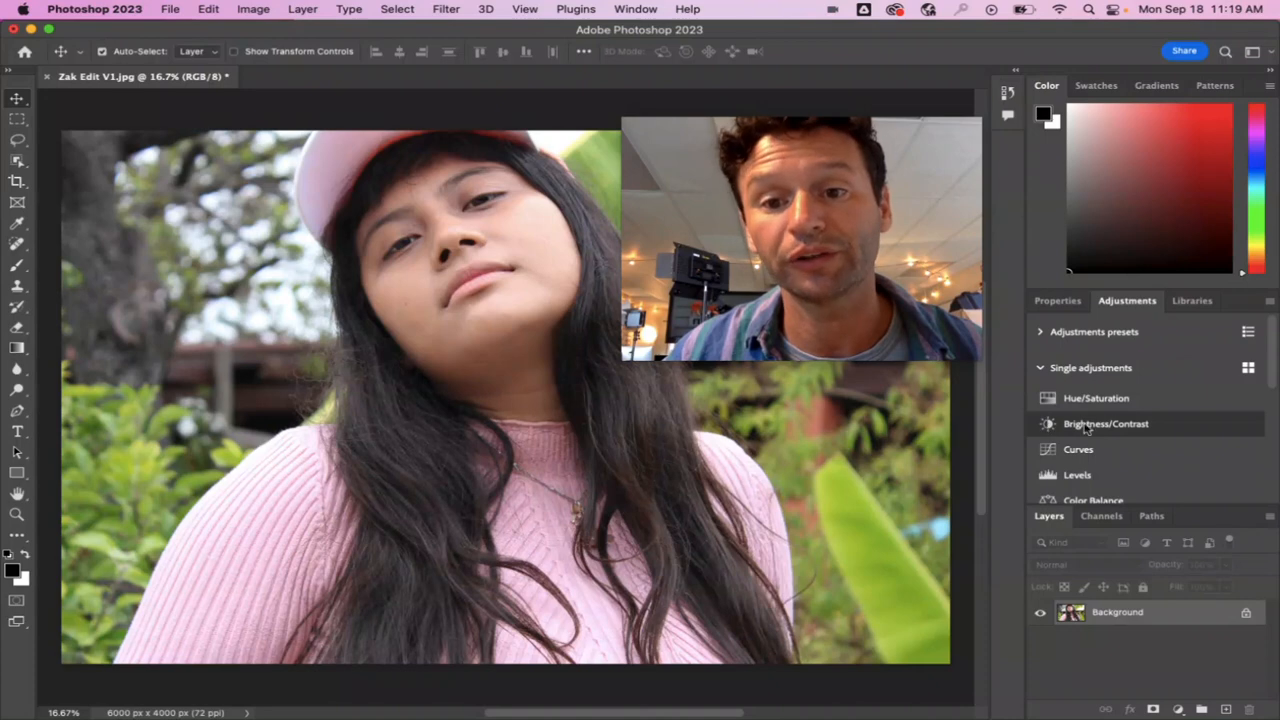
scroll(1110, 427, "down", 2)
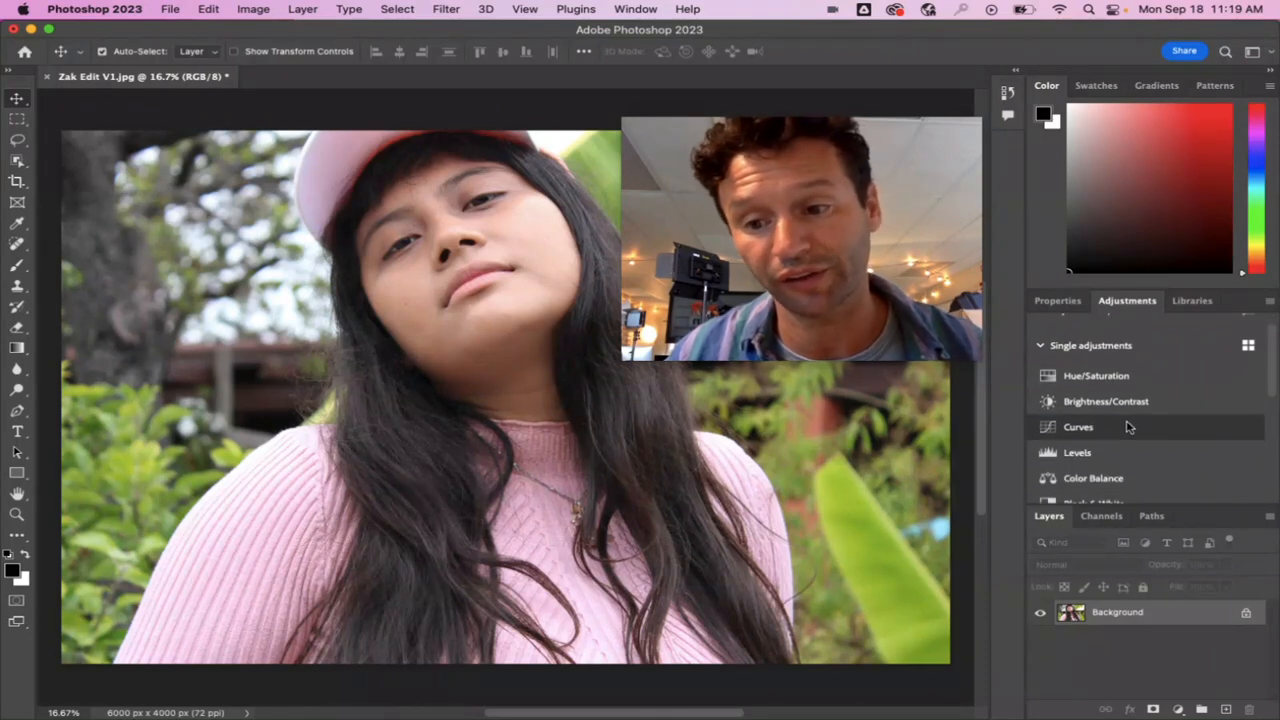
scroll(1128, 427, "down", 2)
scroll(1130, 430, "up", 2)
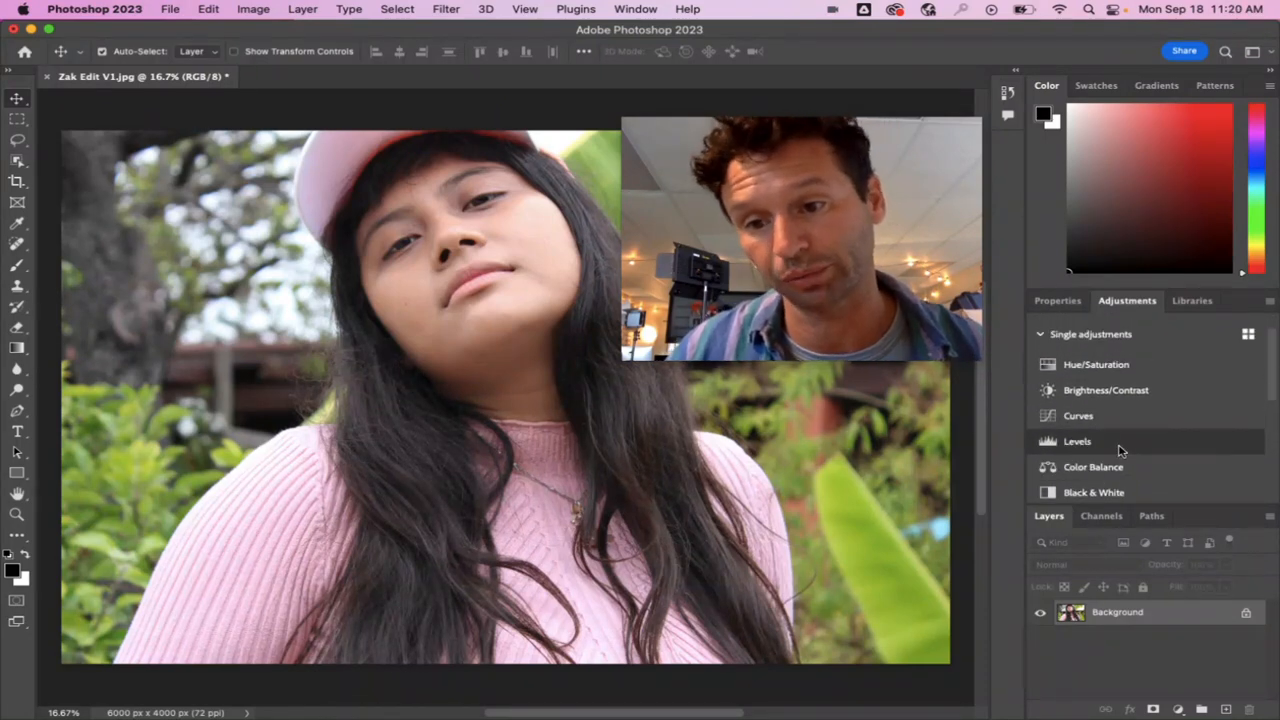
left_click(1073, 392)
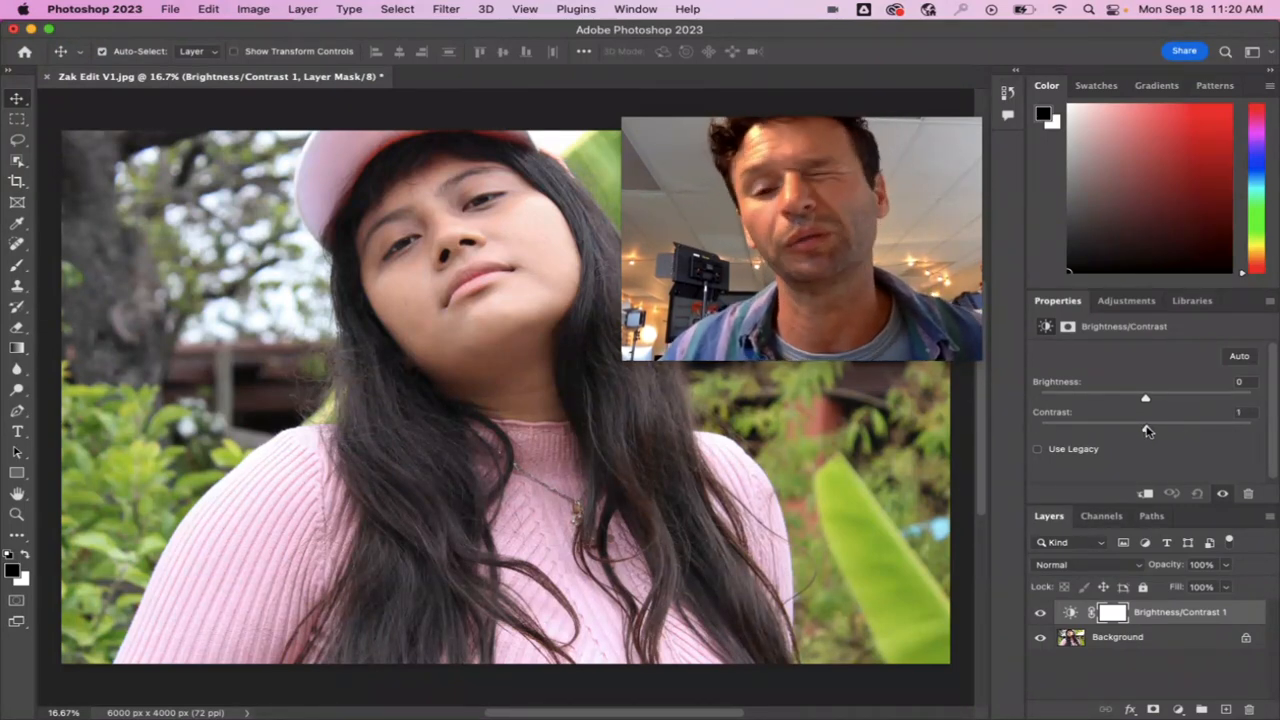
Set the Brightness/Contrast adjustment to contrast 68 and brightness -26.
left_click_drag(1160, 430, 1174, 430)
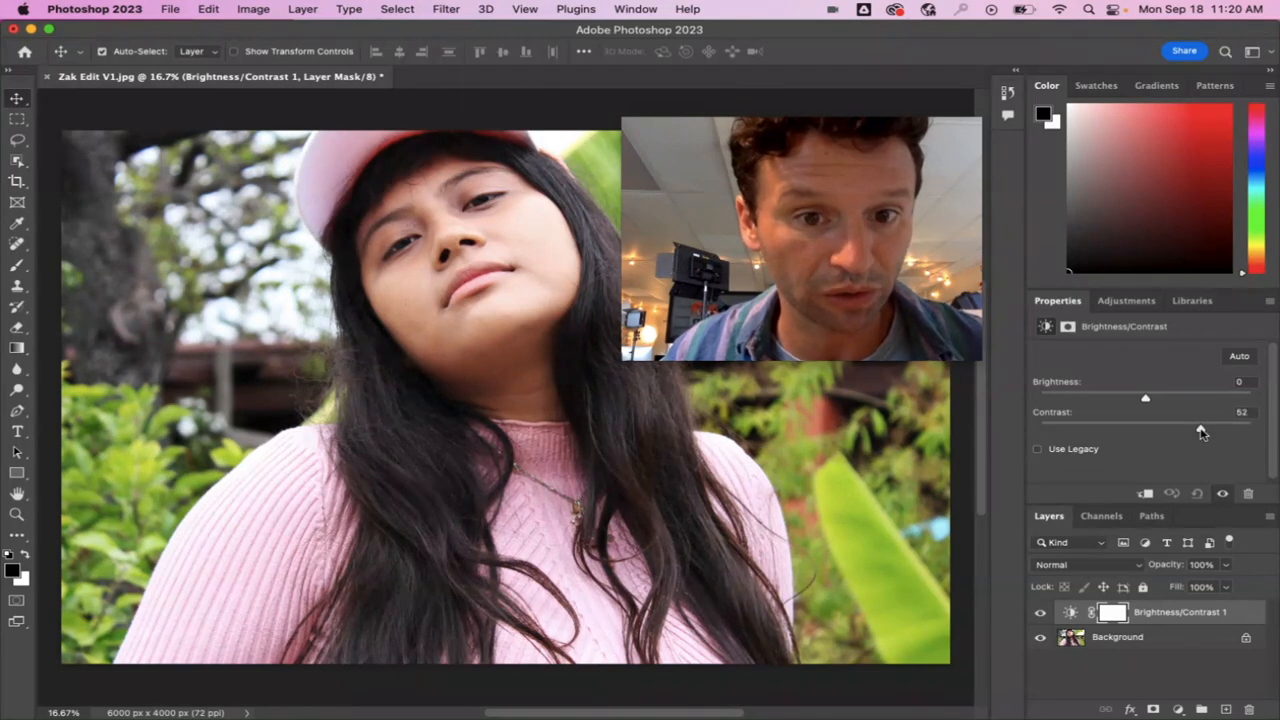
left_click_drag(1203, 432, 1211, 432)
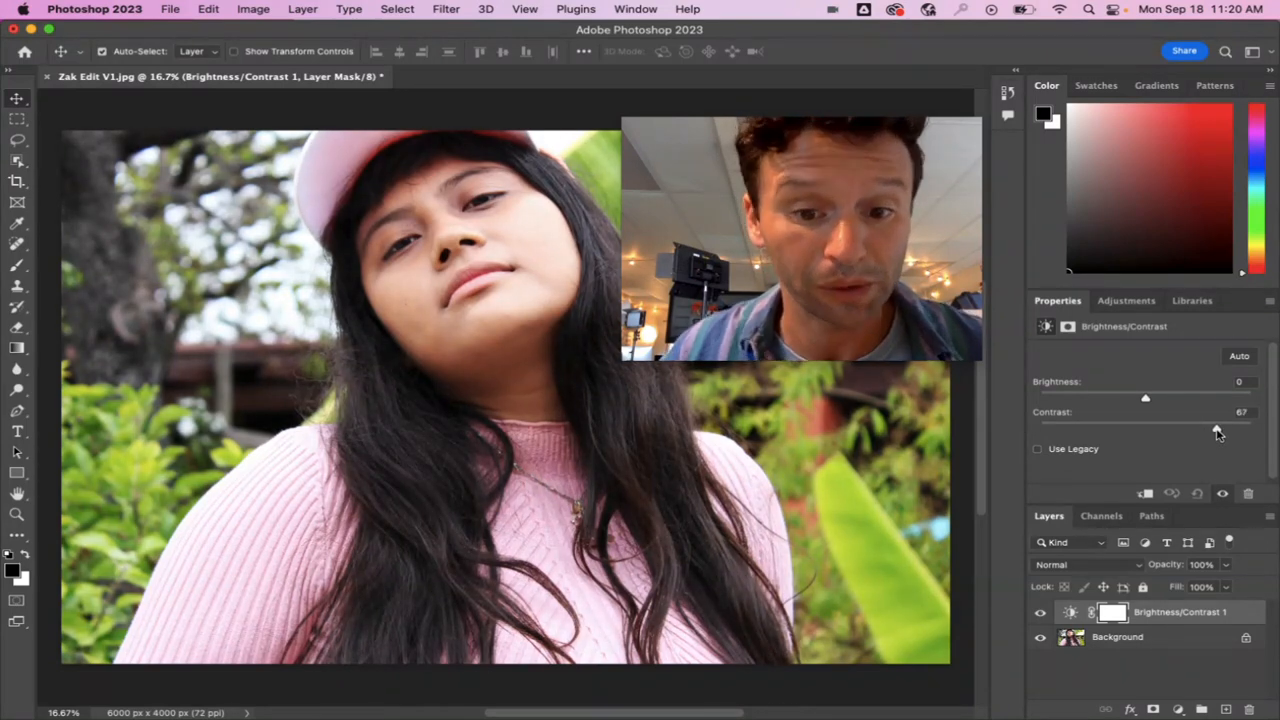
left_click_drag(1217, 432, 1218, 432)
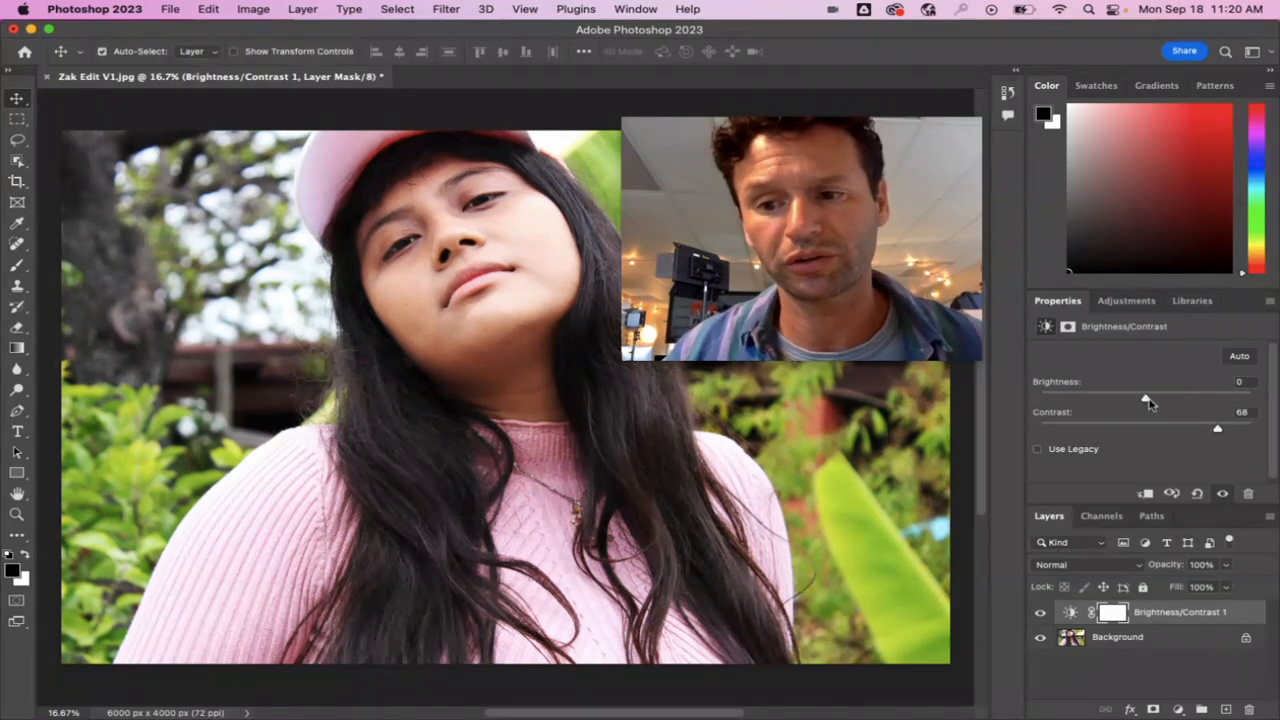
mouse_move(1155, 402)
left_mouse_down()
mouse_move(1185, 402)
mouse_move(1131, 408)
left_mouse_up()
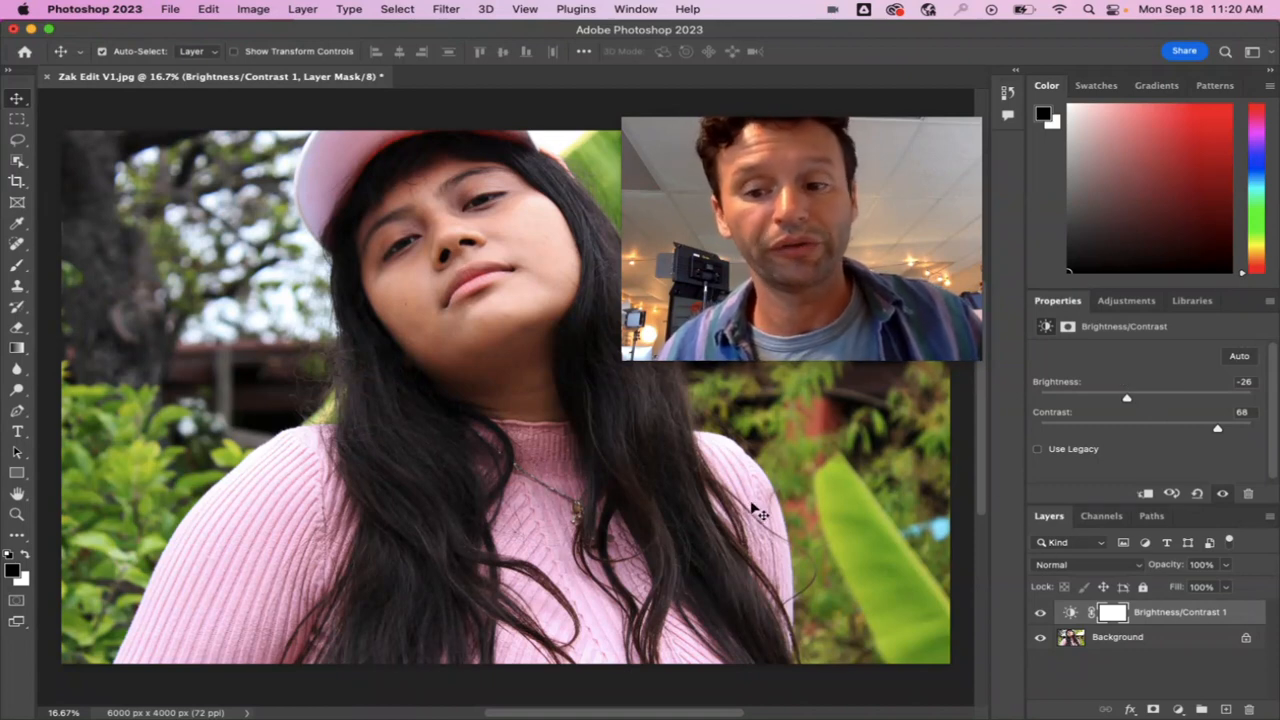
Toggle the Brightness/Contrast layer's visibility to compare the photo before and after, leaving the layer shown.
left_click(1041, 613)
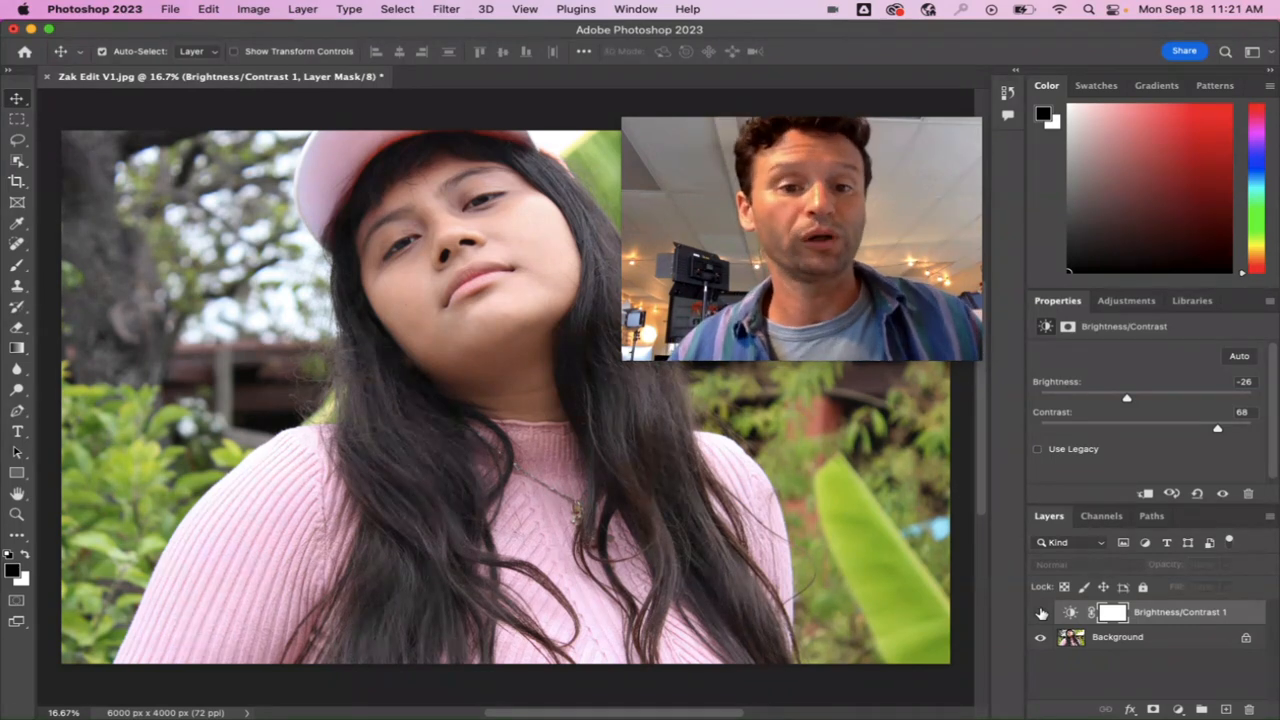
left_click(1041, 613)
left_click(1041, 613)
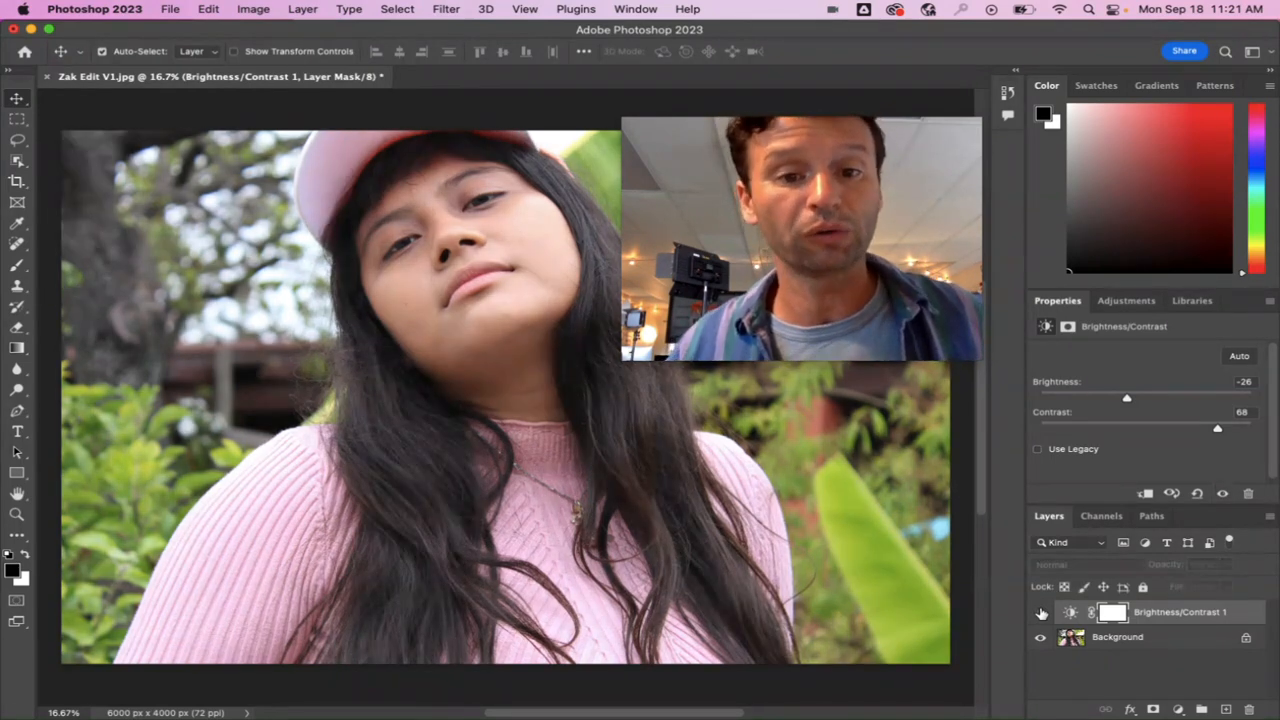
left_click(1041, 613)
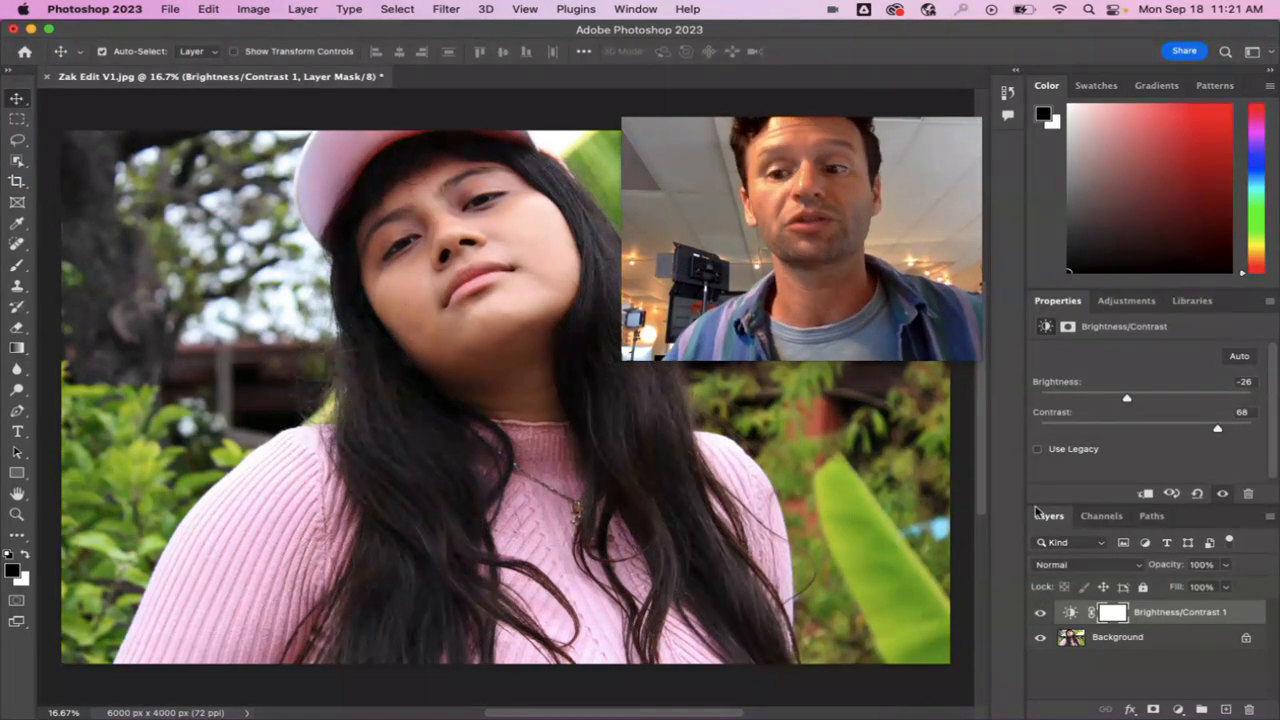
Add a Hue/Saturation adjustment layer on top and set its saturation to +19.
left_click(1109, 301)
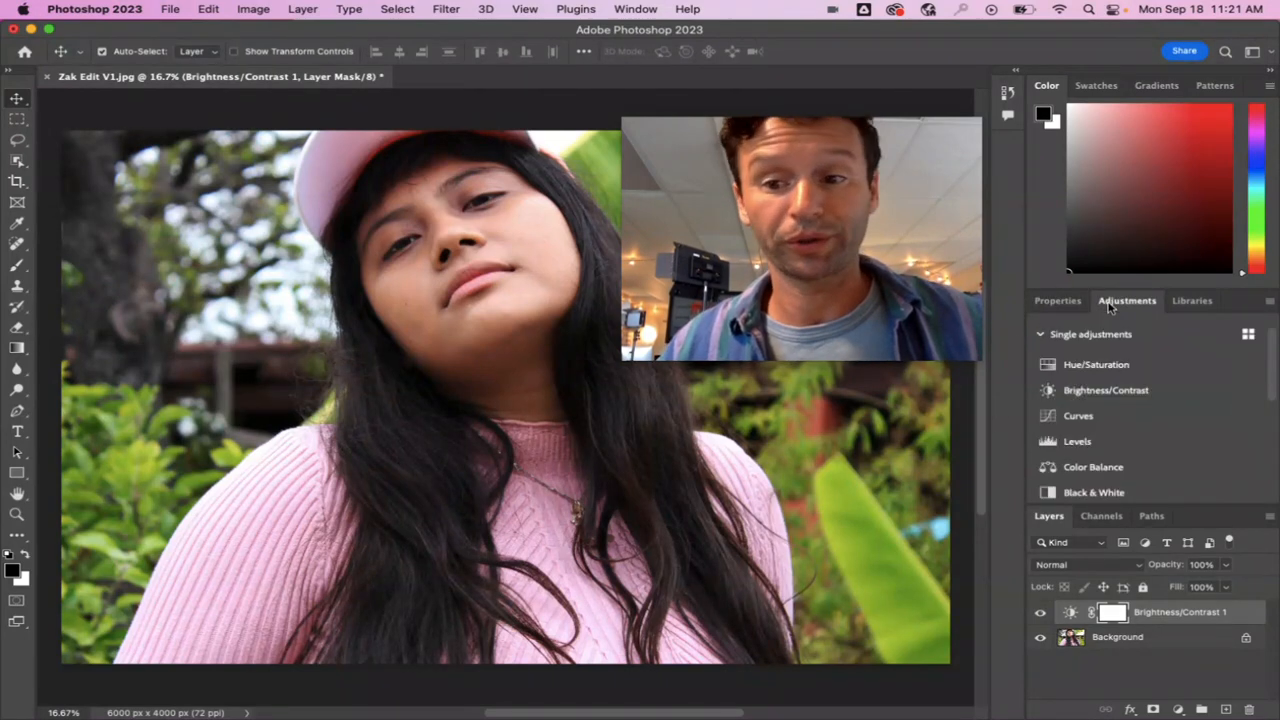
left_click(1097, 365)
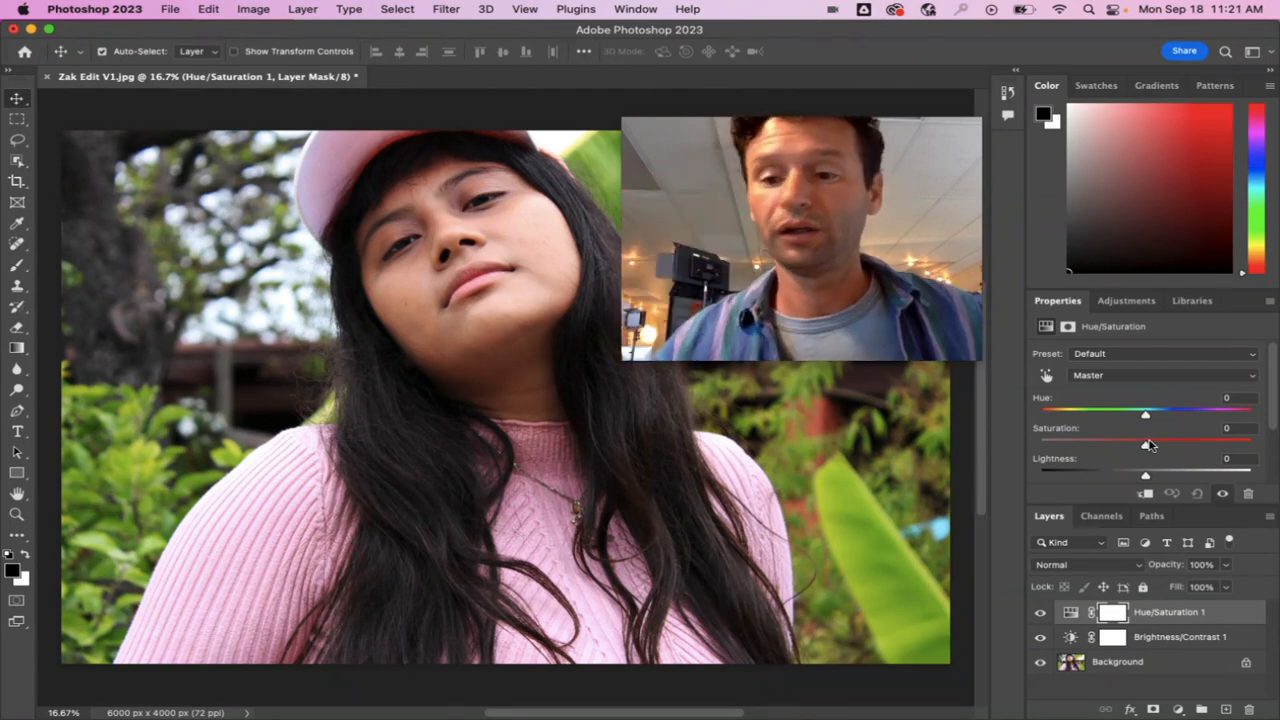
left_click_drag(1147, 450, 1149, 450)
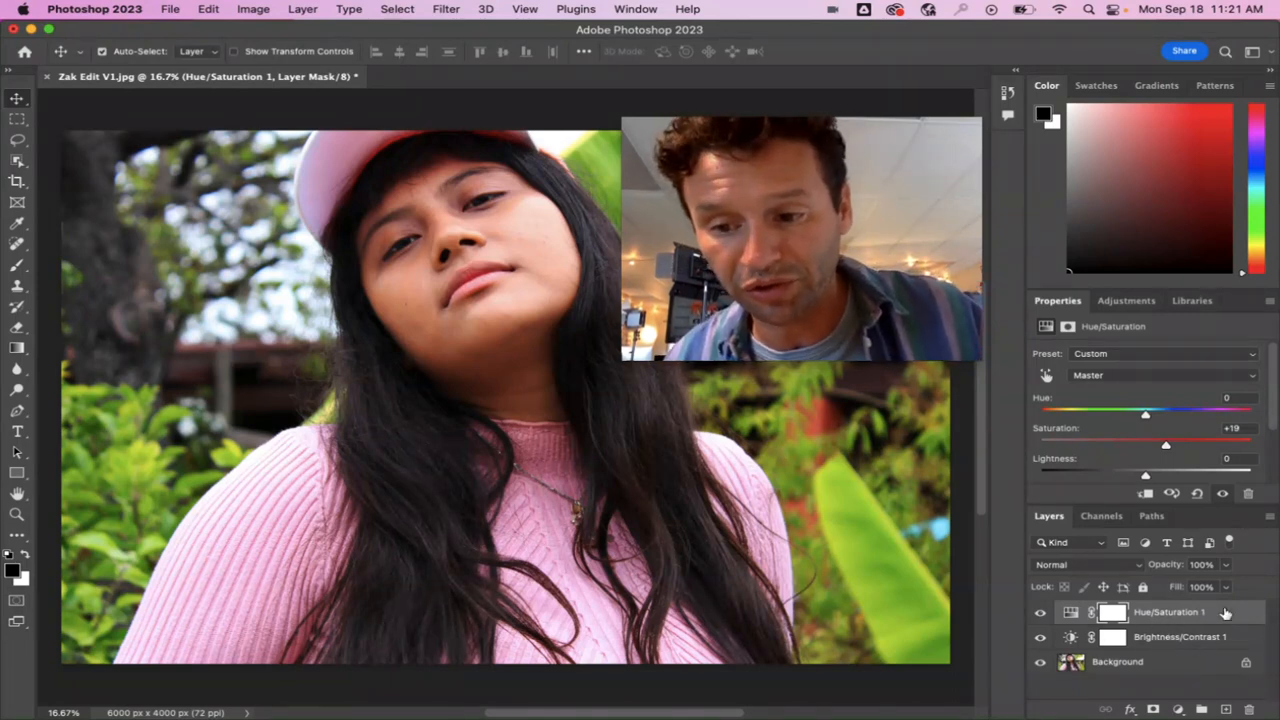
Toggle the Hue/Saturation layer's visibility to compare the colours with and without it, leaving it shown.
left_click(1041, 613)
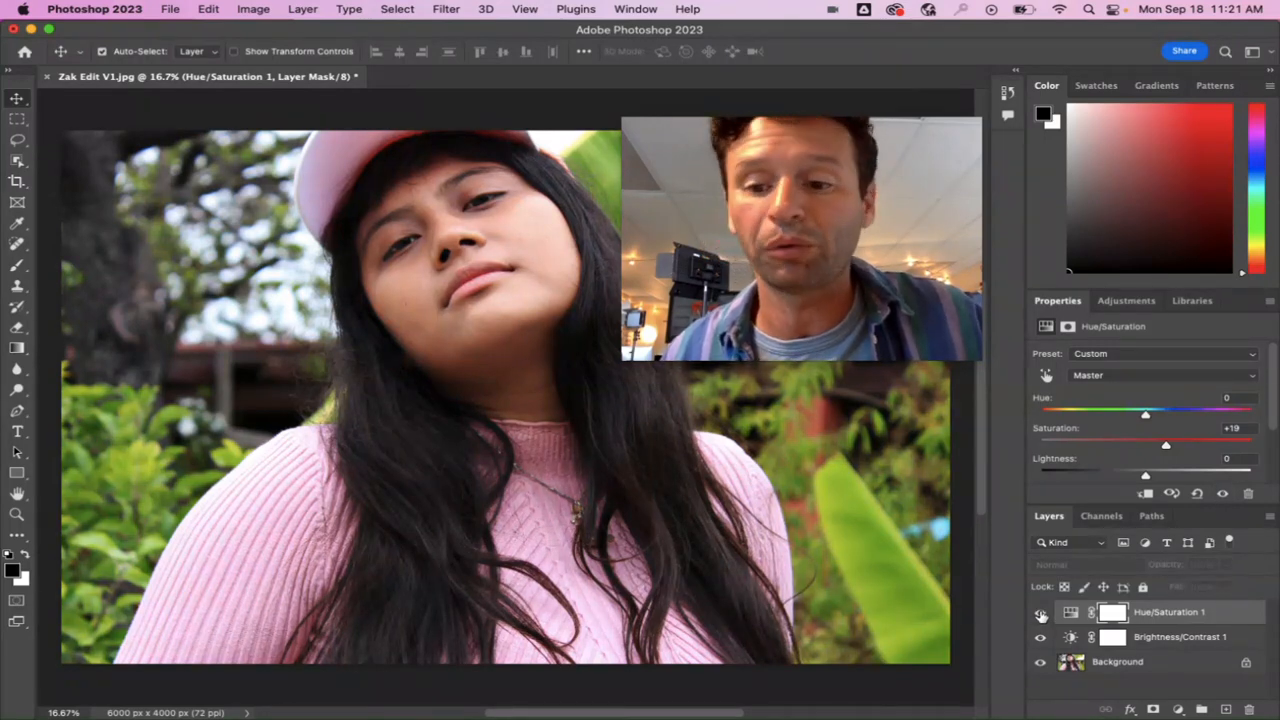
left_click(1040, 614)
left_click(1040, 614)
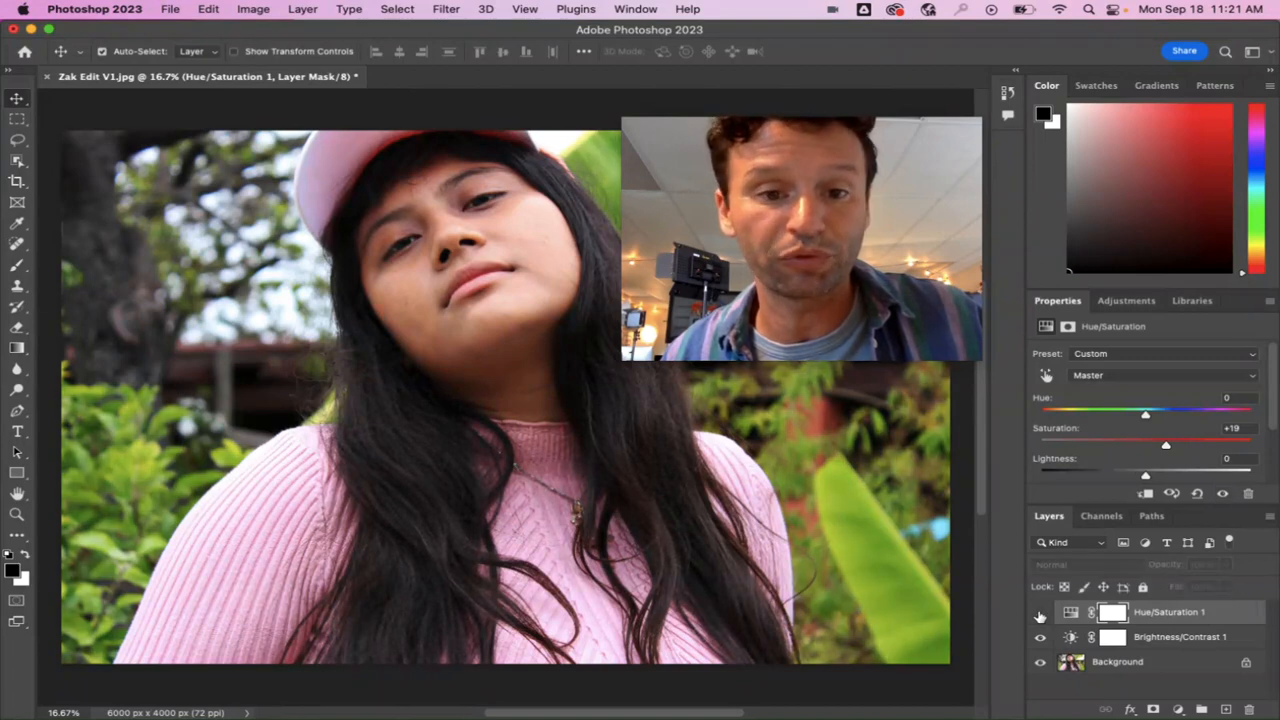
left_click(1040, 614)
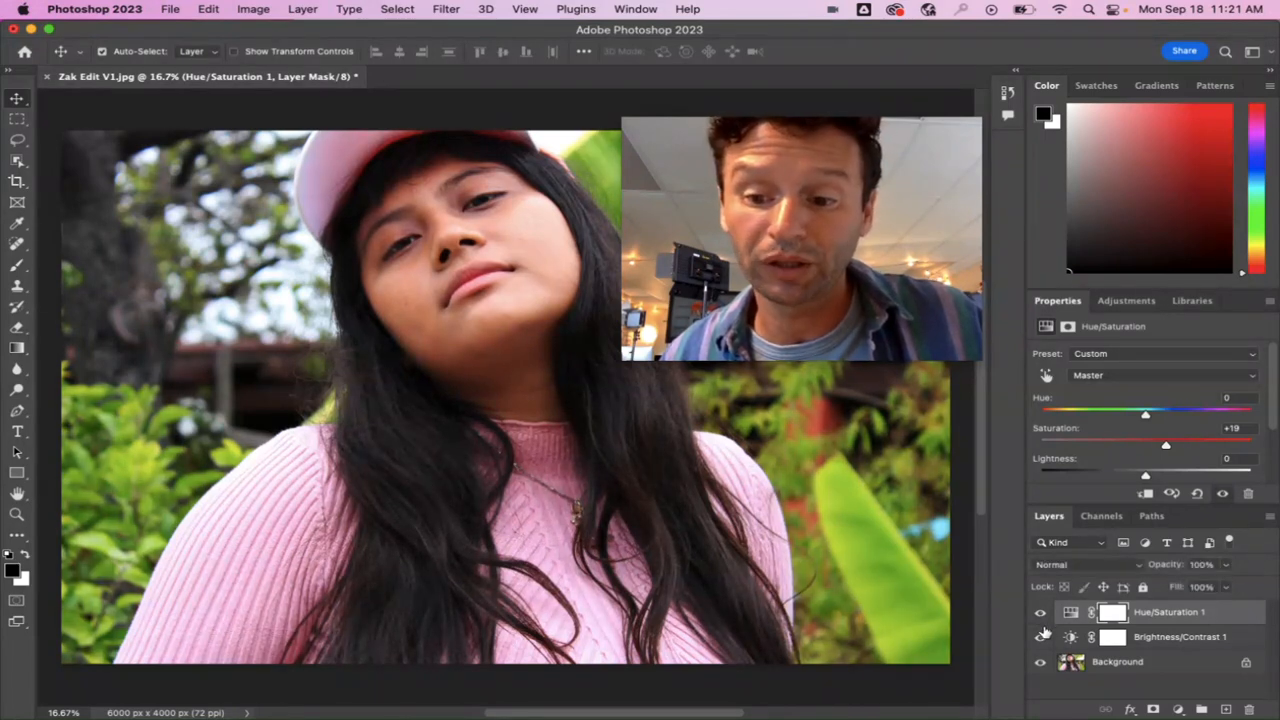
Hide and show the Brightness/Contrast and Hue/Saturation layers to compare the original photo with the full edit, leaving both shown.
left_click(1044, 636)
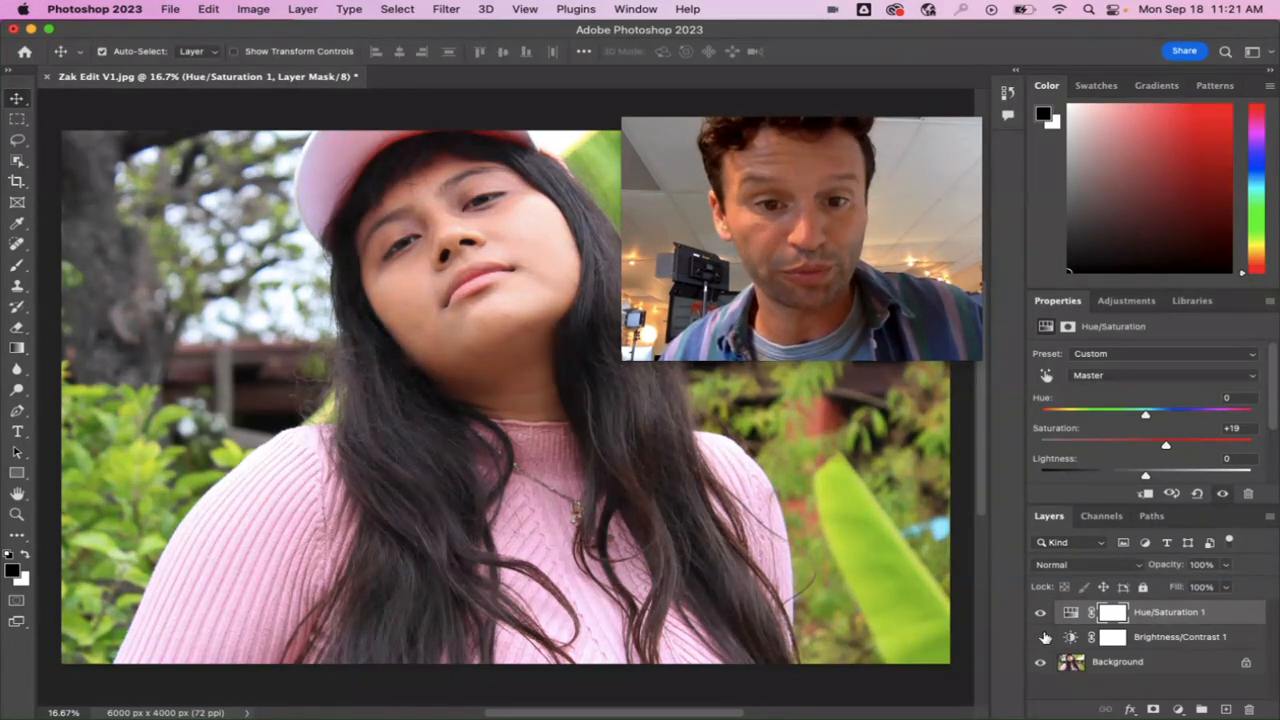
left_click(1043, 637)
left_click(1043, 637)
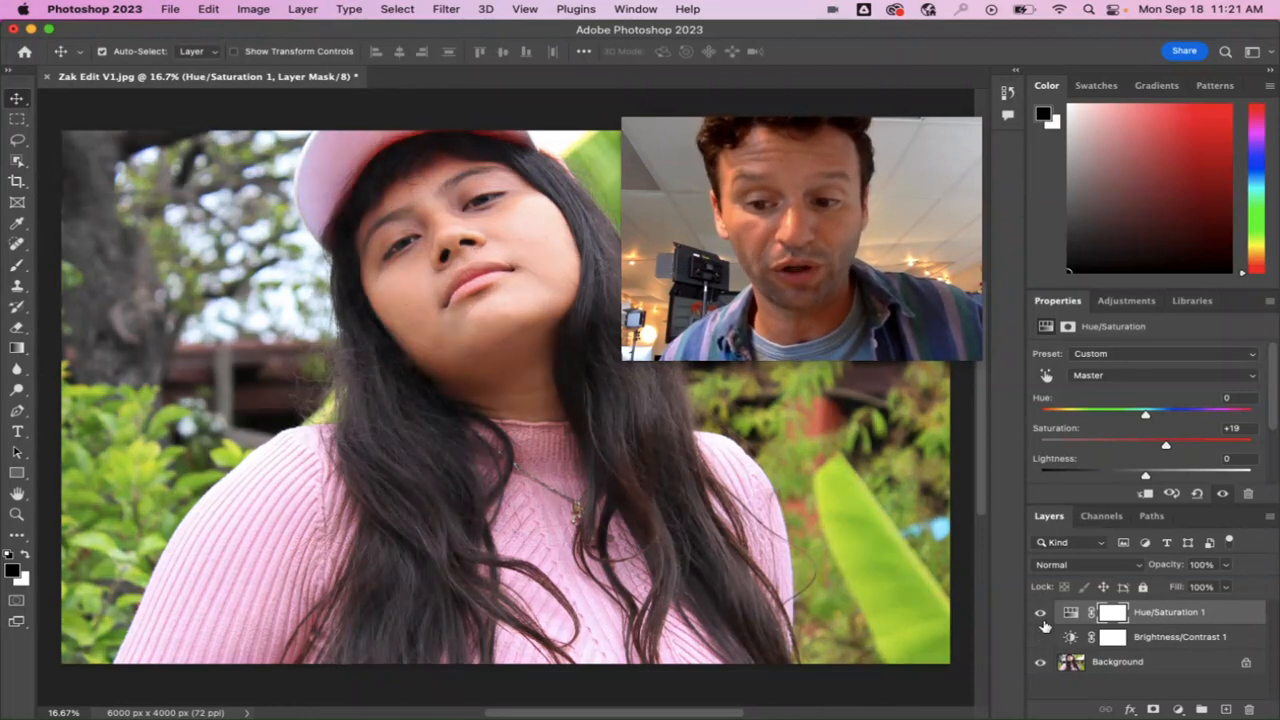
left_click(1044, 613)
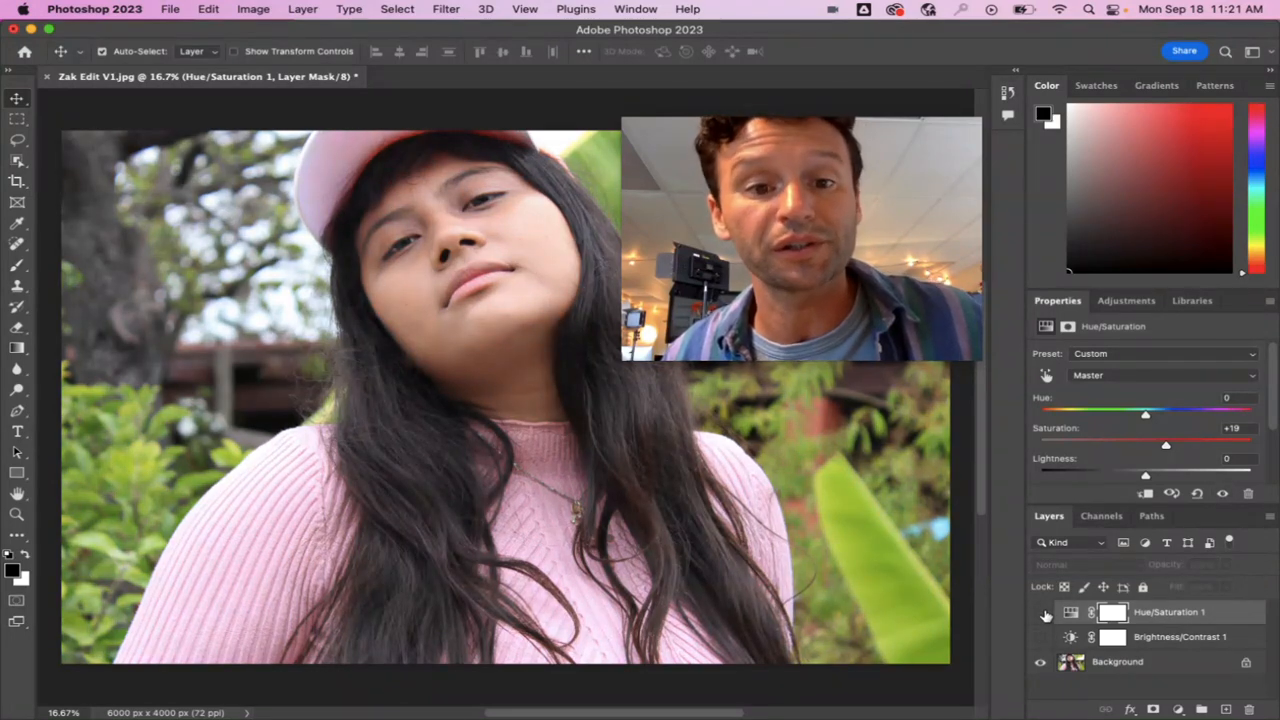
left_click(1044, 613)
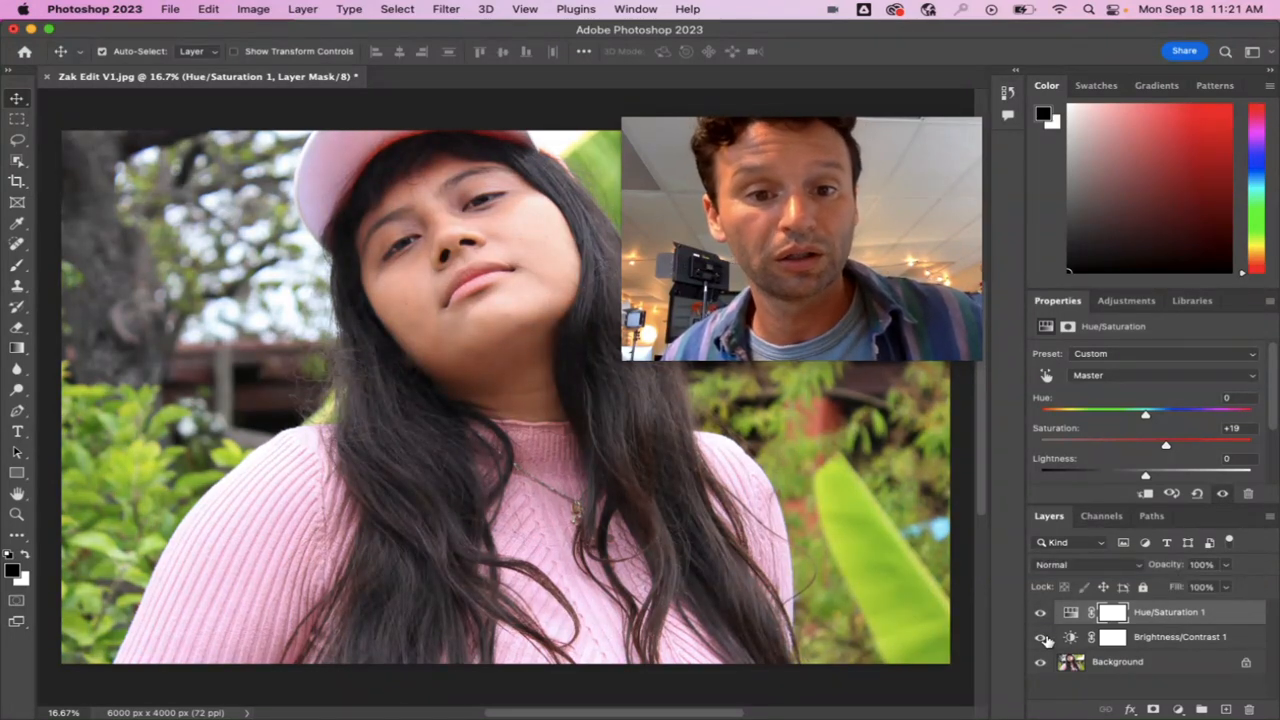
left_click(1044, 637)
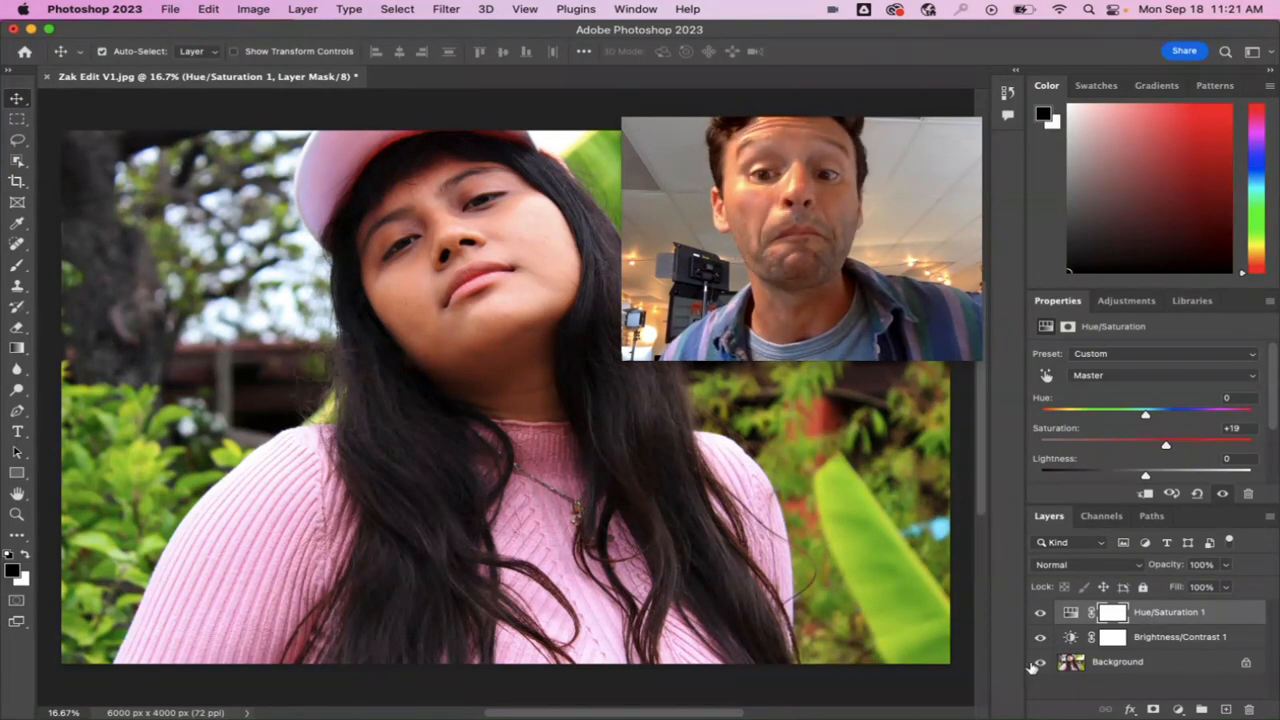
Crop away the photo's left and right edges to about 5362 x 4000 px with the Crop tool, keeping its full height.
mouse_move(849, 246)
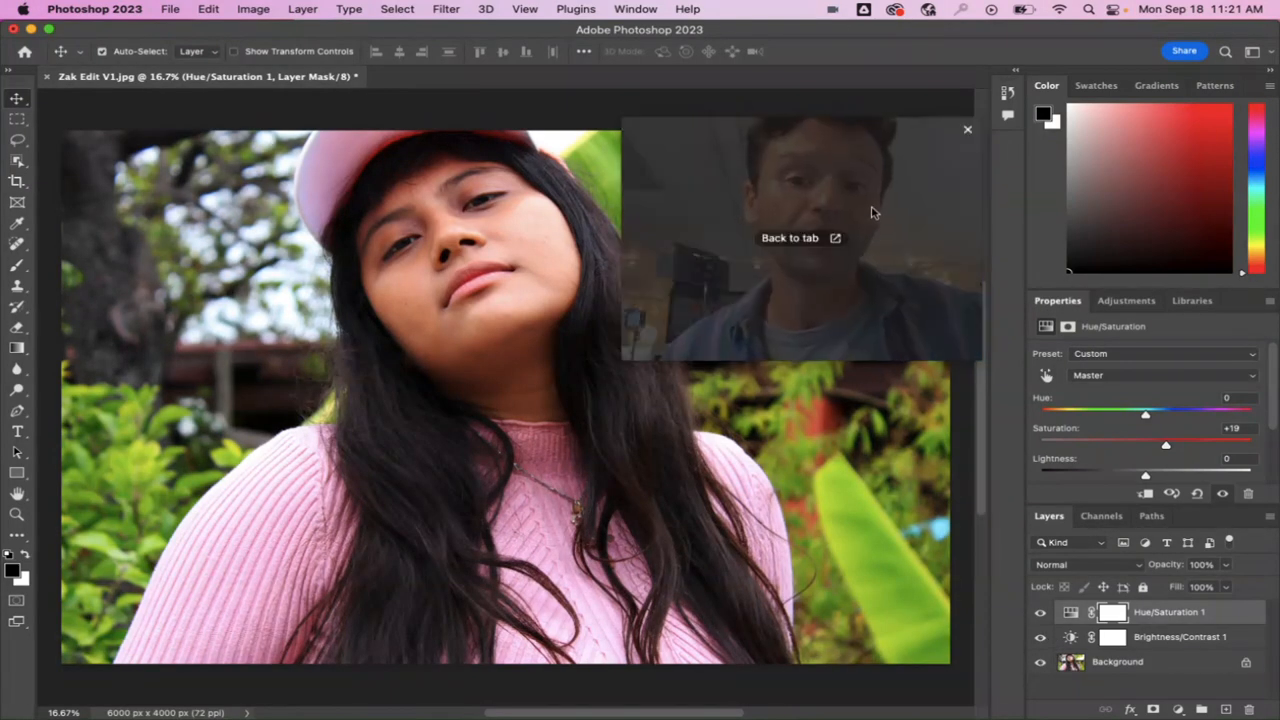
left_click_drag(843, 205, 1081, 264)
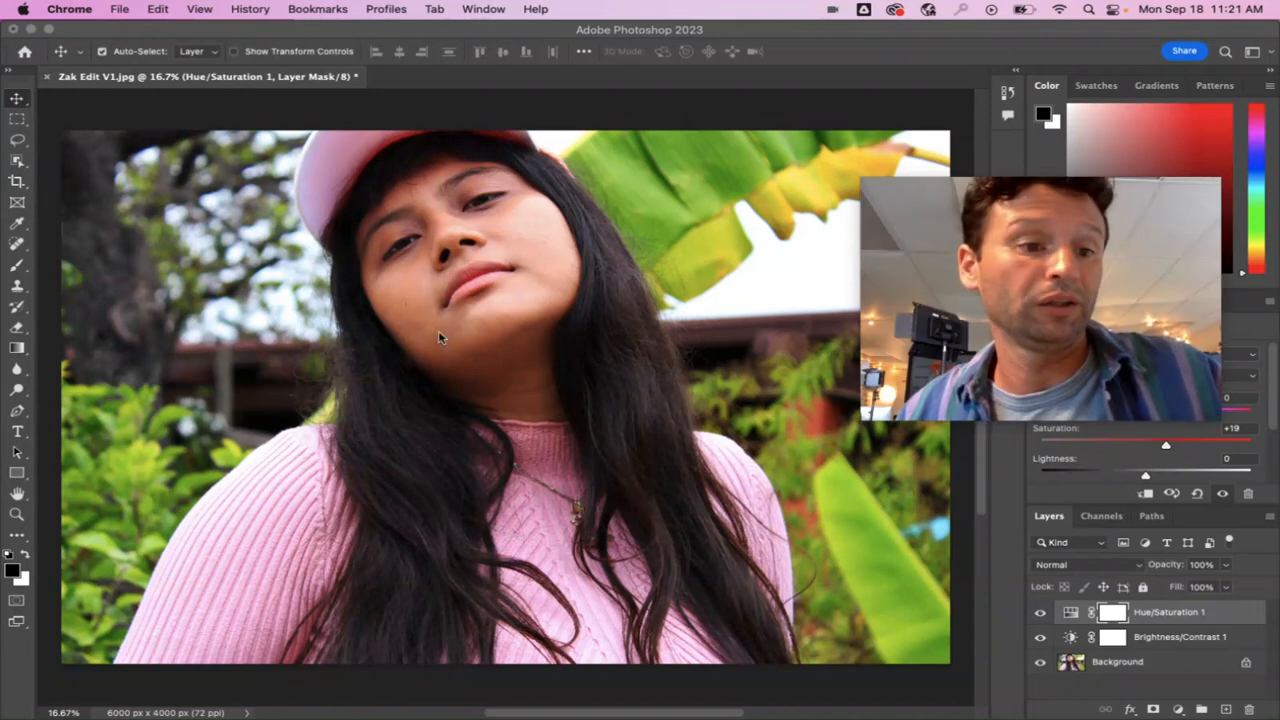
left_click(16, 183)
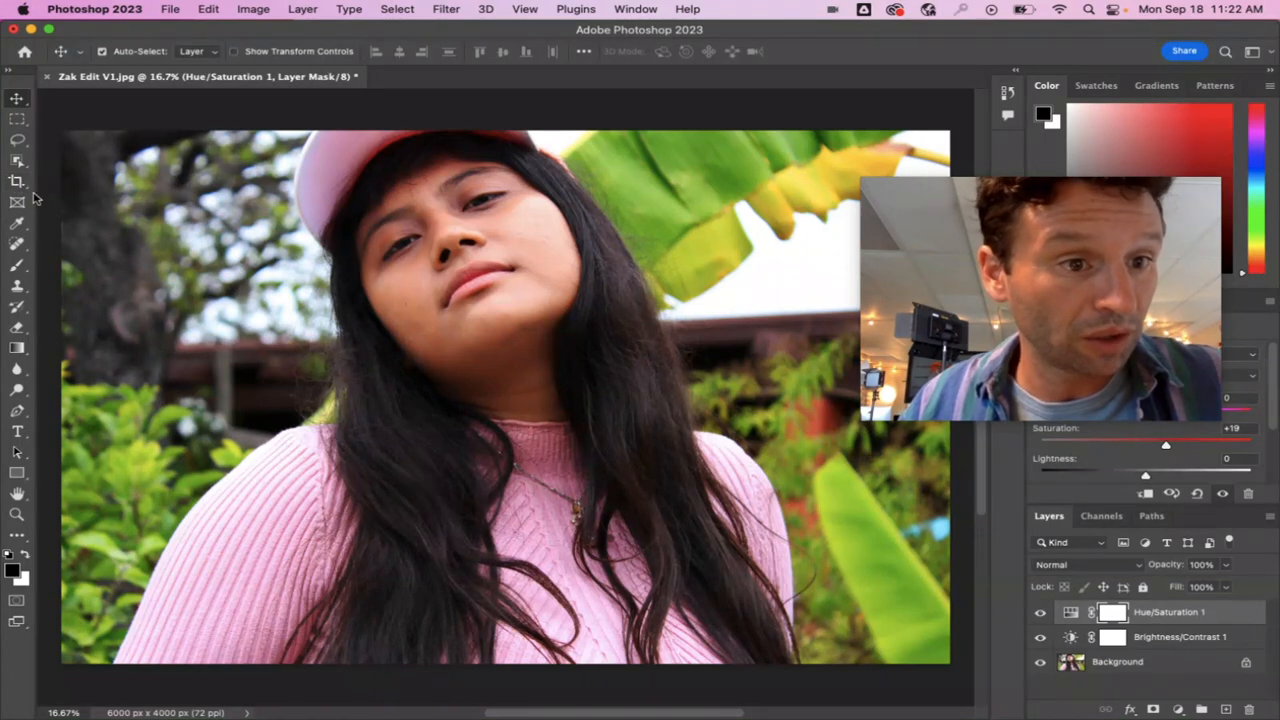
left_click(17, 183)
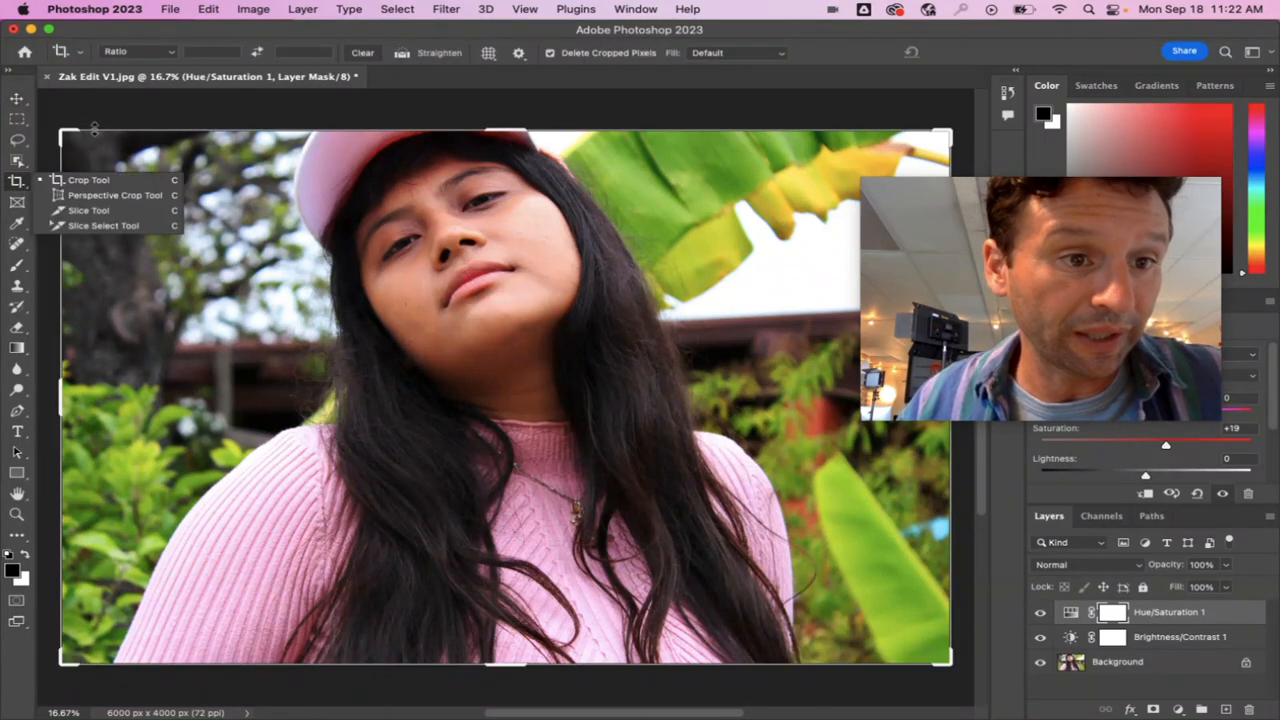
mouse_move(70, 128)
left_mouse_down()
mouse_move(95, 130)
mouse_move(58, 130)
mouse_move(100, 122)
mouse_move(70, 108)
mouse_move(65, 131)
left_mouse_up()
left_click_drag(1038, 245, 1221, 411)
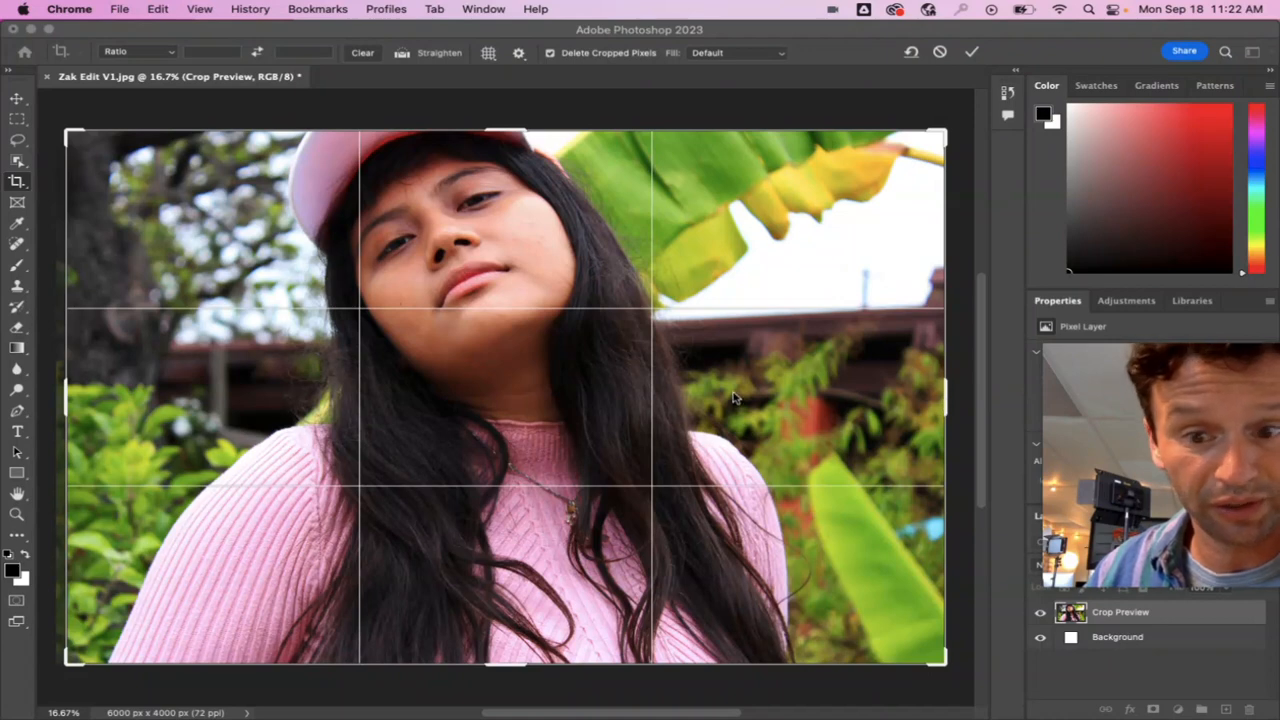
left_click(946, 400)
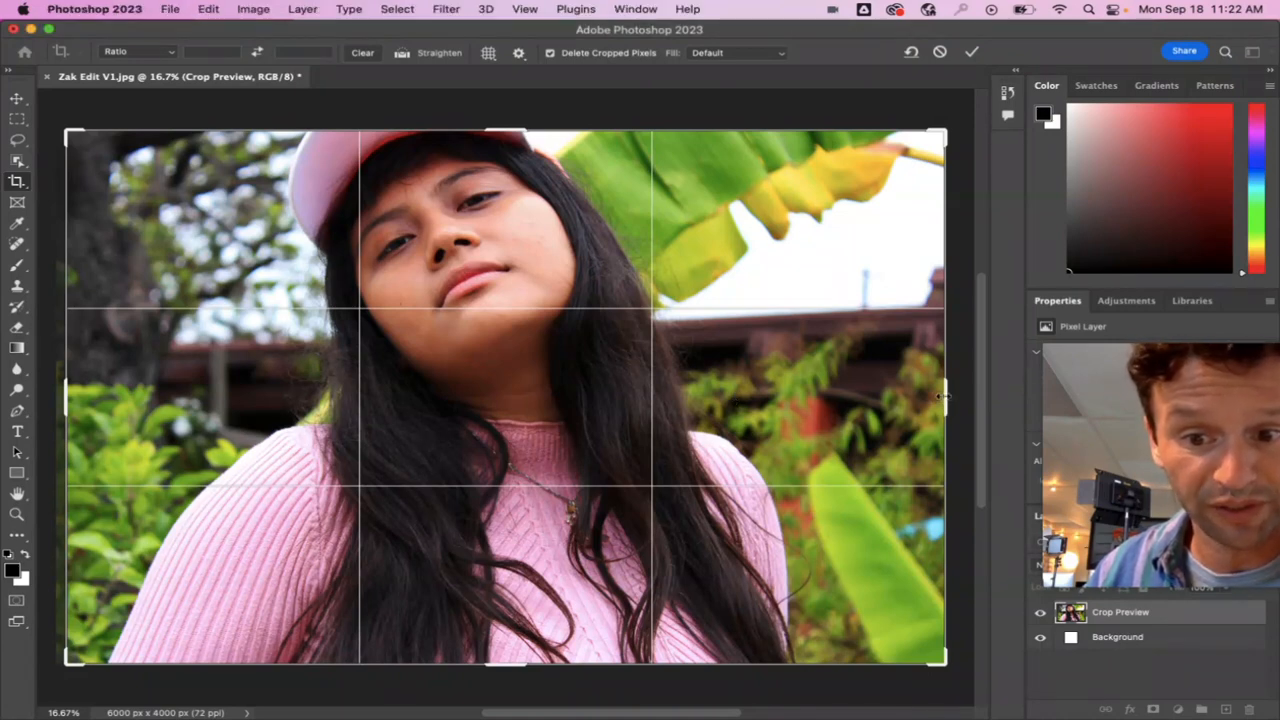
left_click_drag(936, 397, 903, 400)
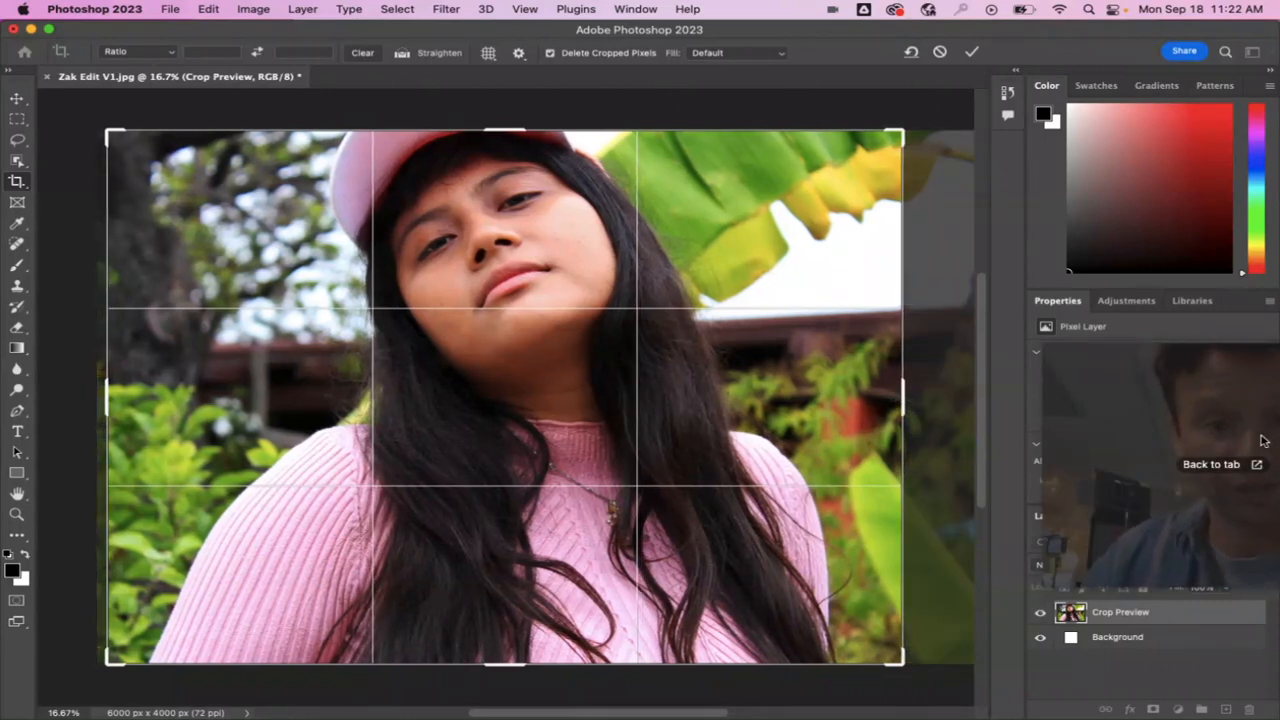
key("Escape")
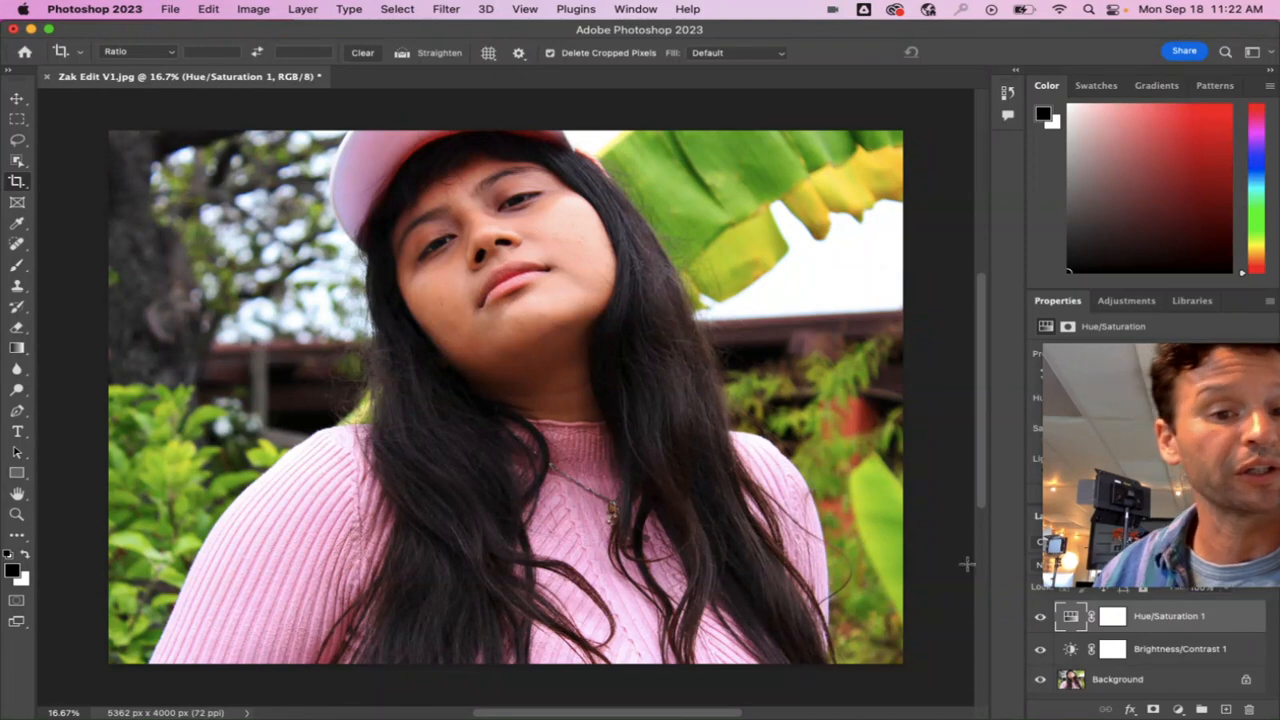
mouse_move(693, 717)
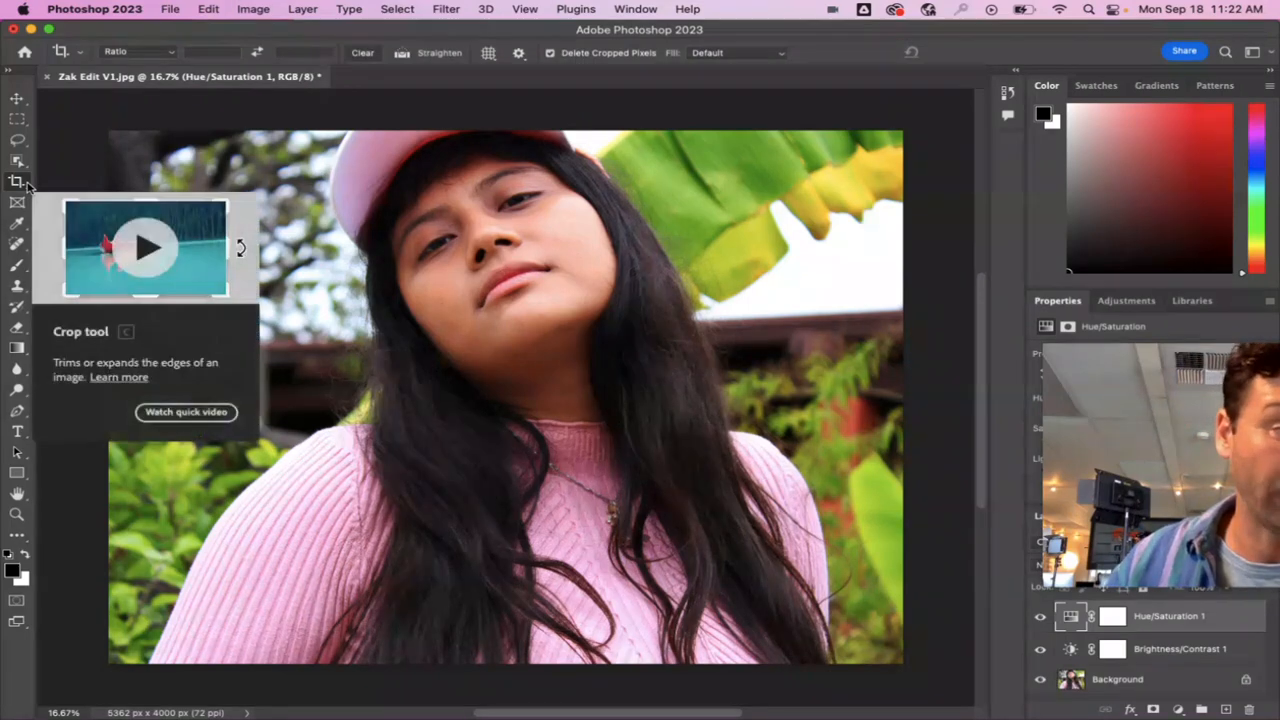
Try straightening the photo along the roofline behind the subject, at an angle of about 3.2°, and undo the straightening.
left_click(437, 56)
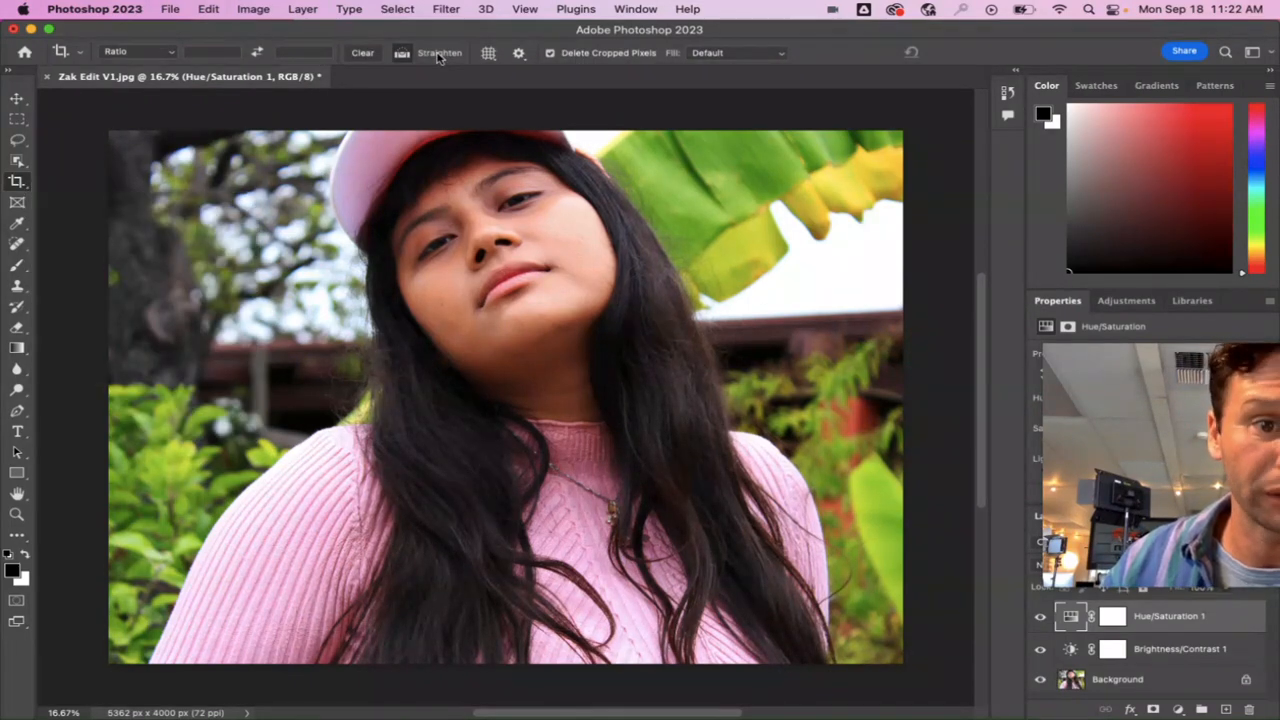
left_click(403, 56)
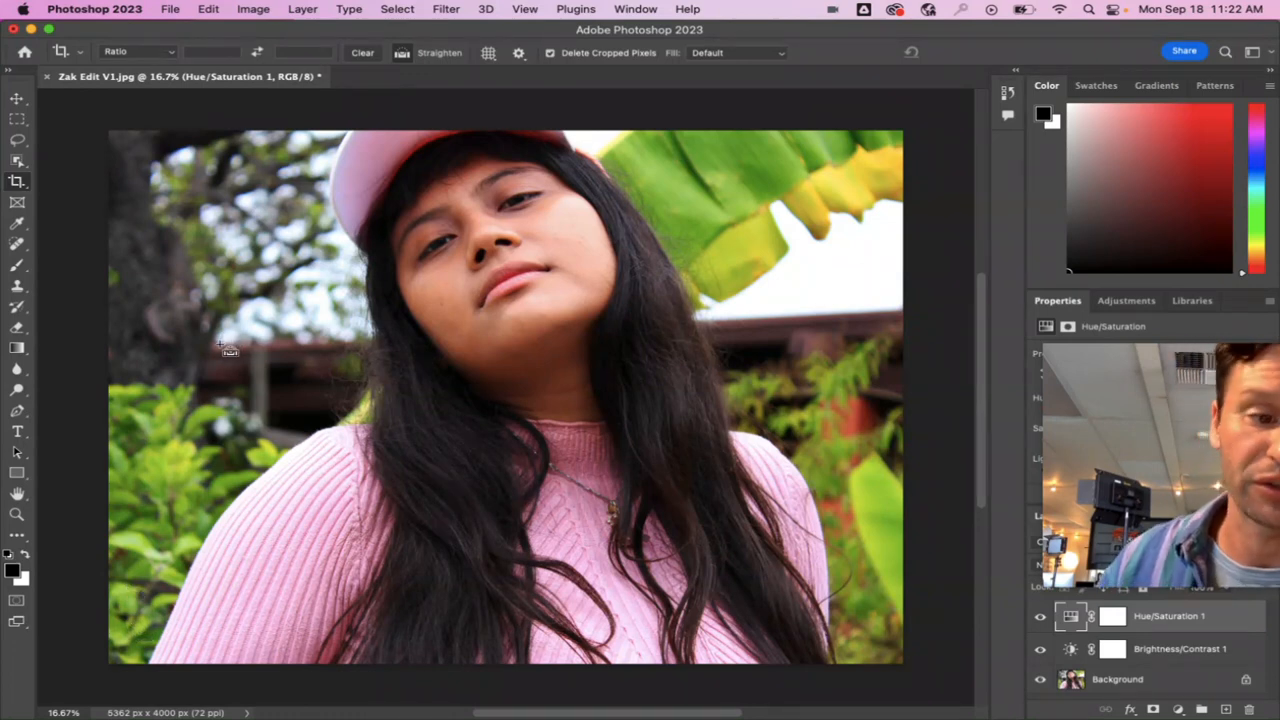
left_click_drag(228, 352, 842, 322)
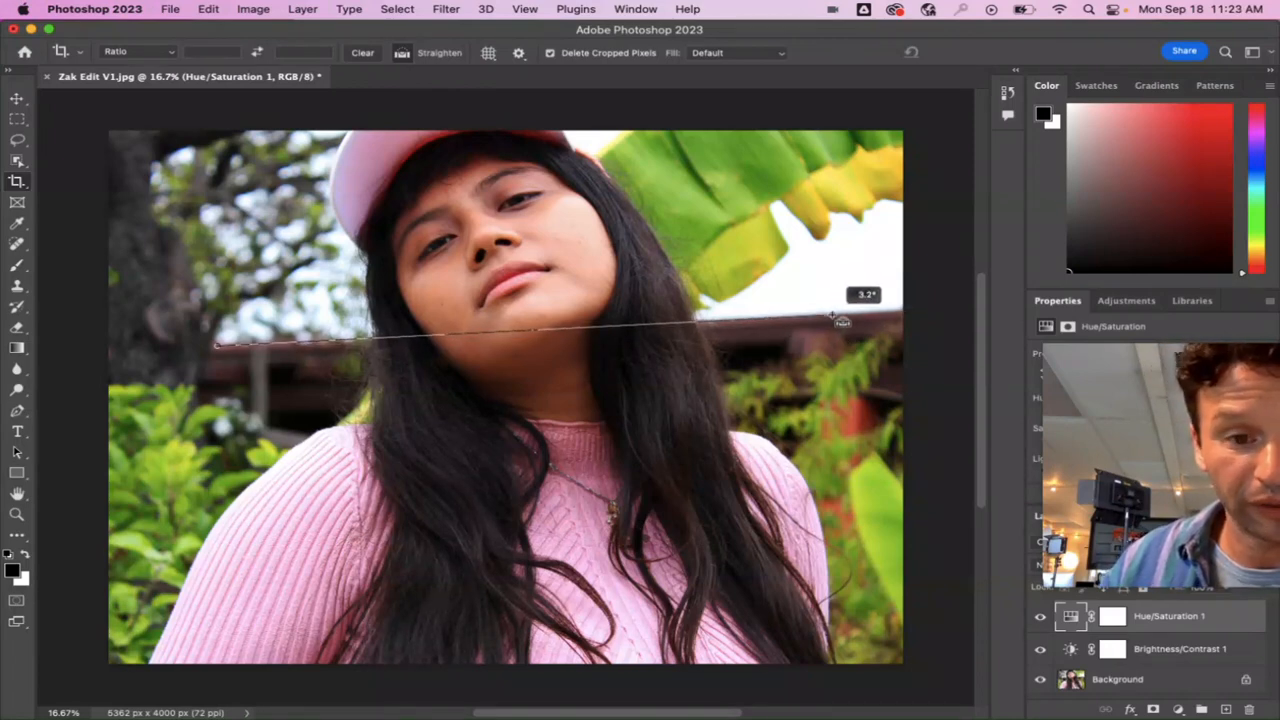
left_click_drag(842, 322, 838, 318)
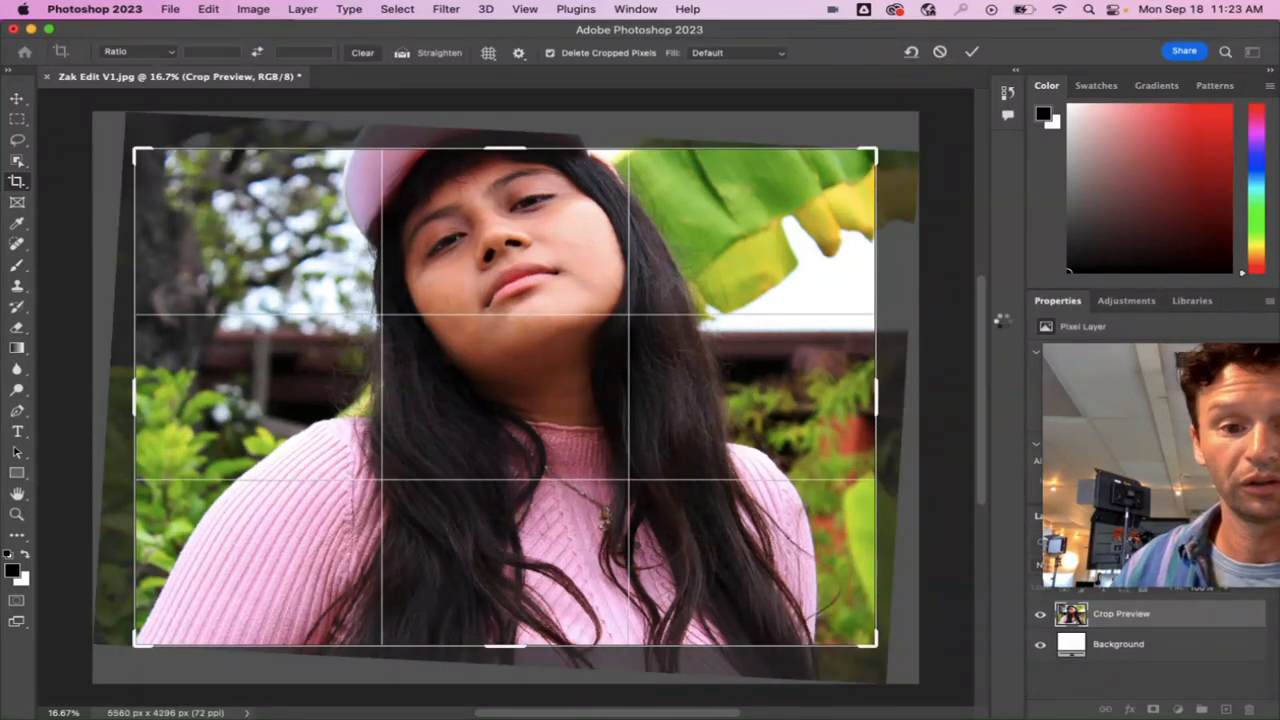
key("Return")
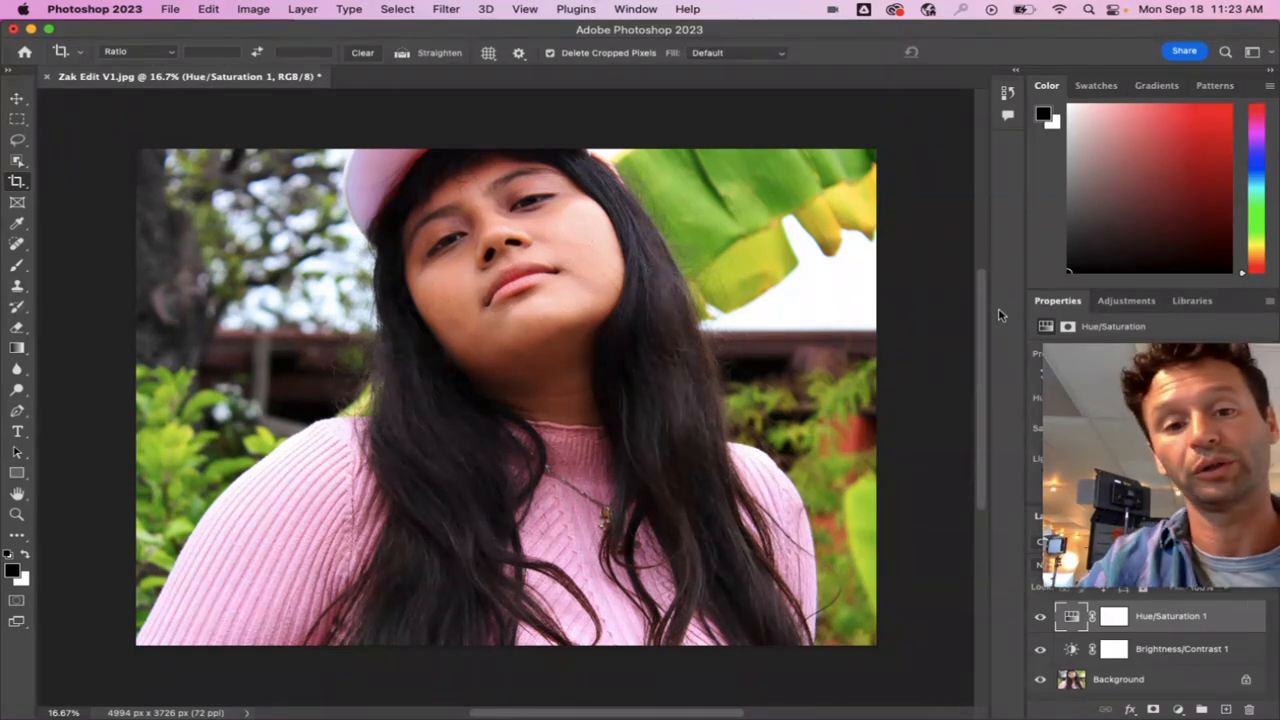
key("super+z")
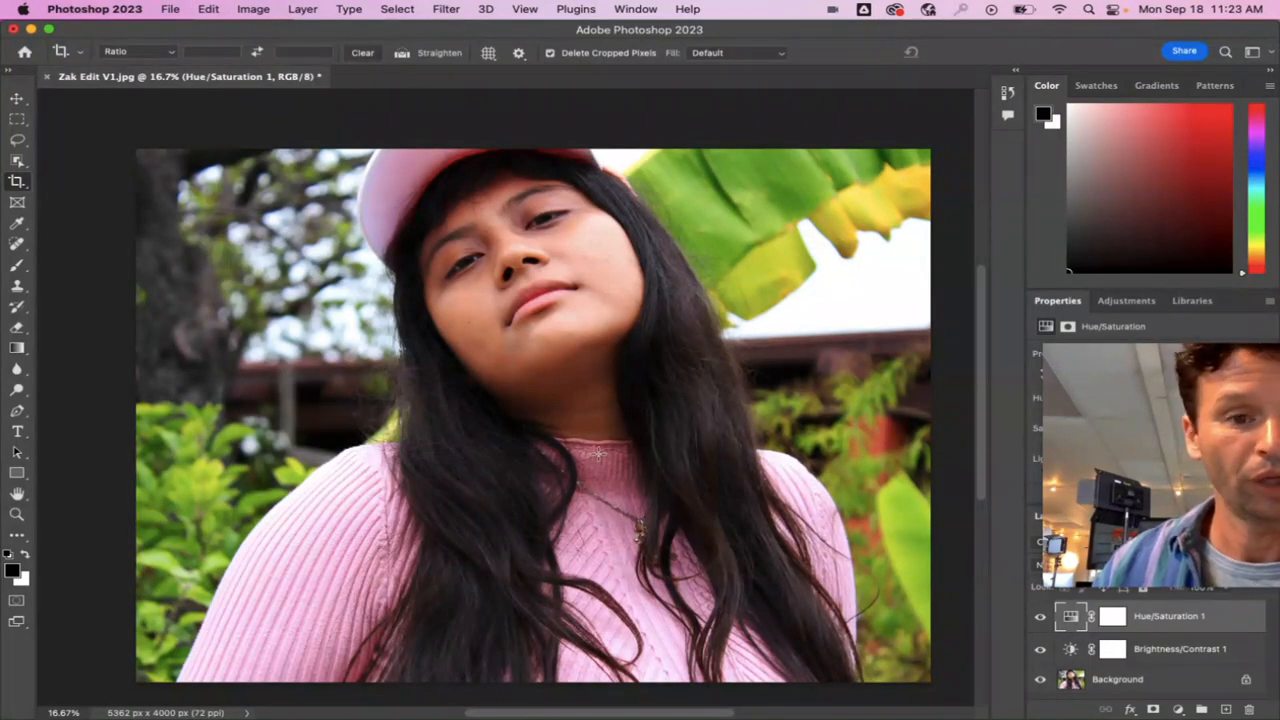
Switch to Chrome to review the editing types in the L9 - Shot Selection & Editing Plan slides, and return to Photoshop.
mouse_move(510, 710)
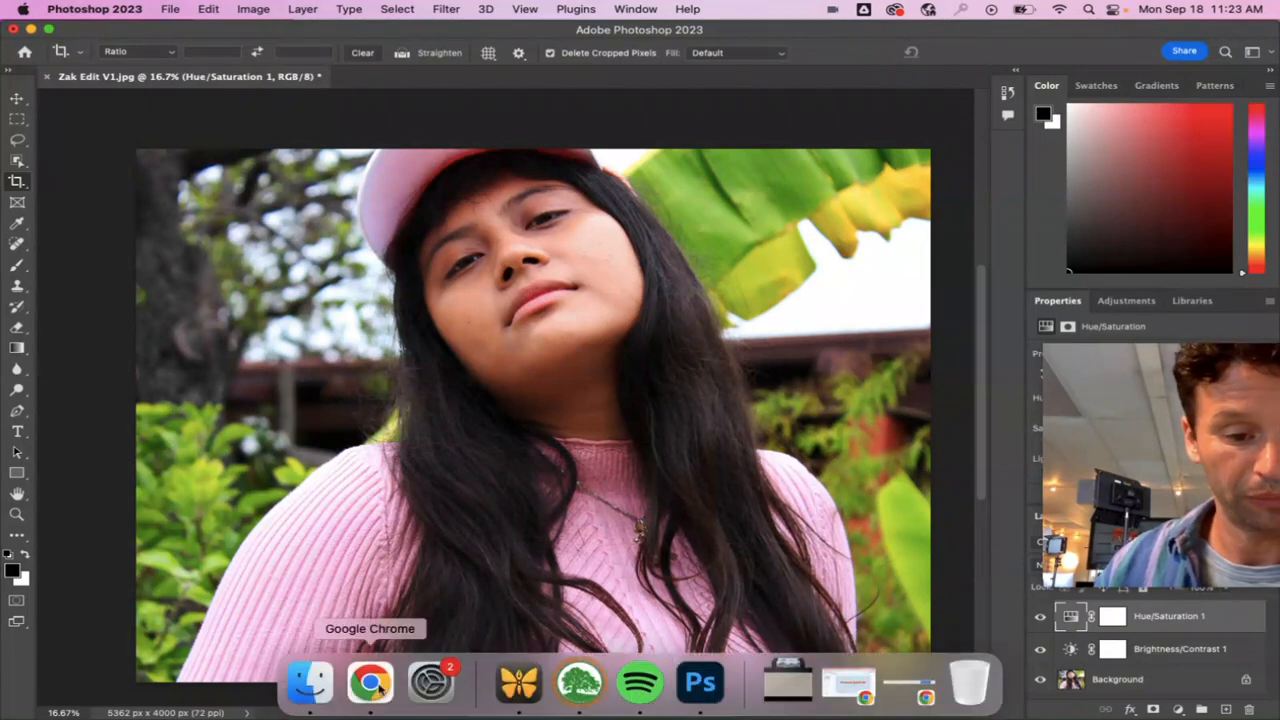
left_click(370, 686)
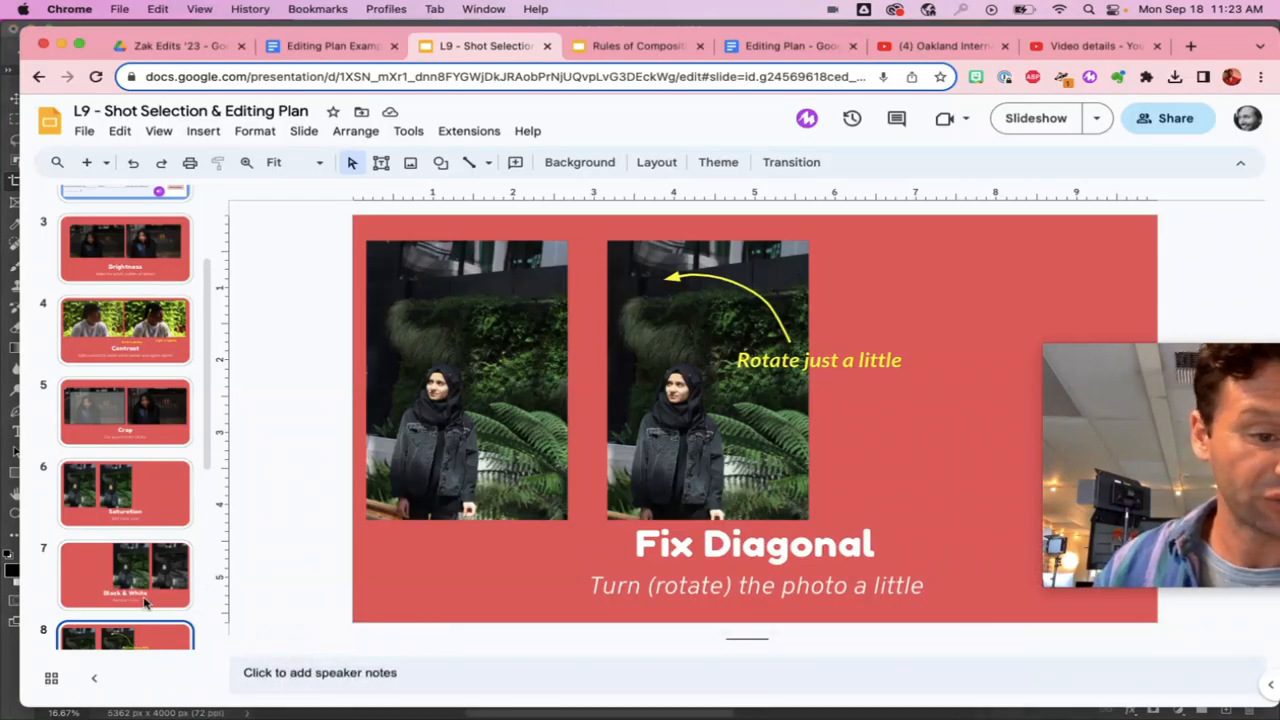
scroll(145, 598, "down", 3)
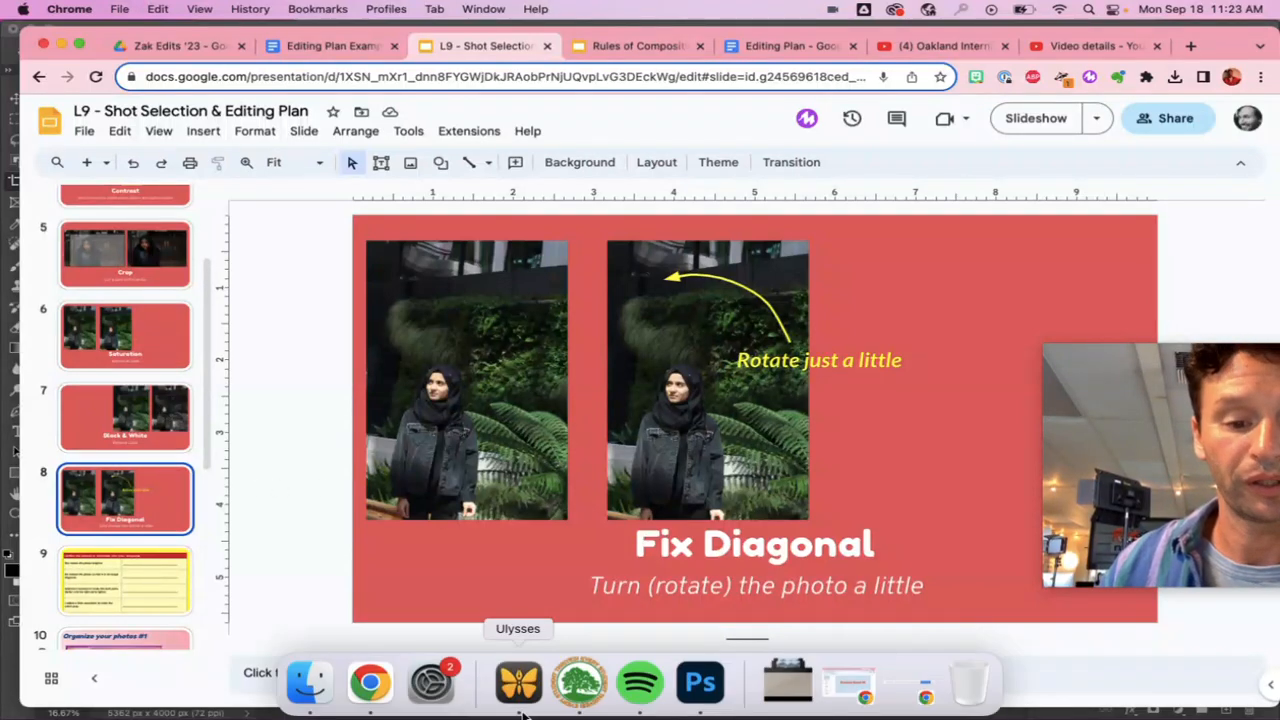
left_click(690, 684)
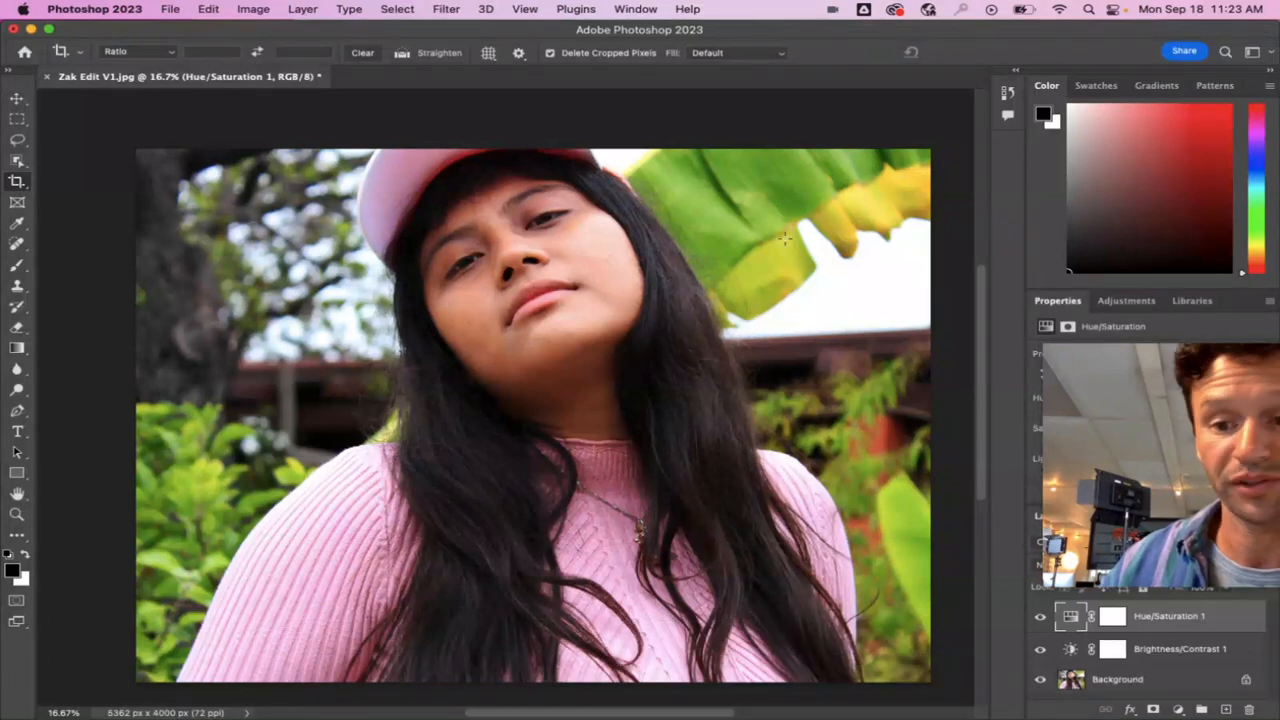
Add a Black & White adjustment layer above the Hue/Saturation layer.
left_click_drag(1202, 404, 188, 503)
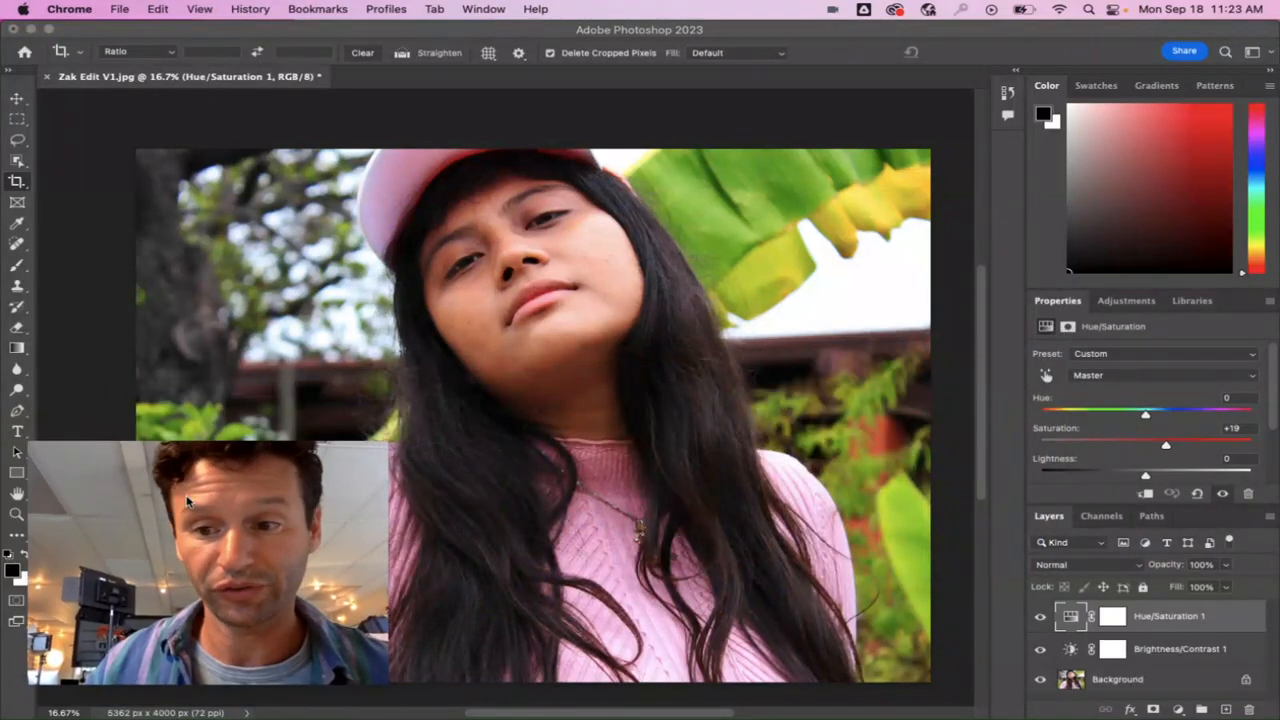
left_click(1122, 308)
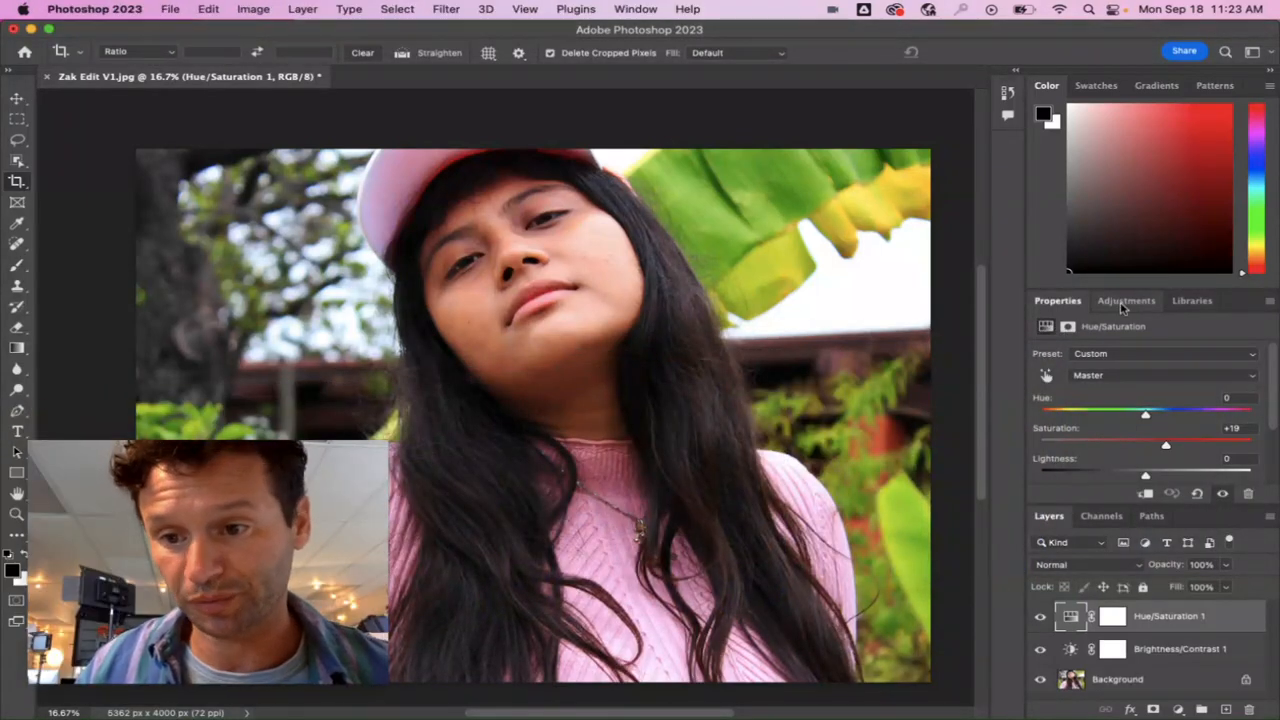
left_click(1122, 305)
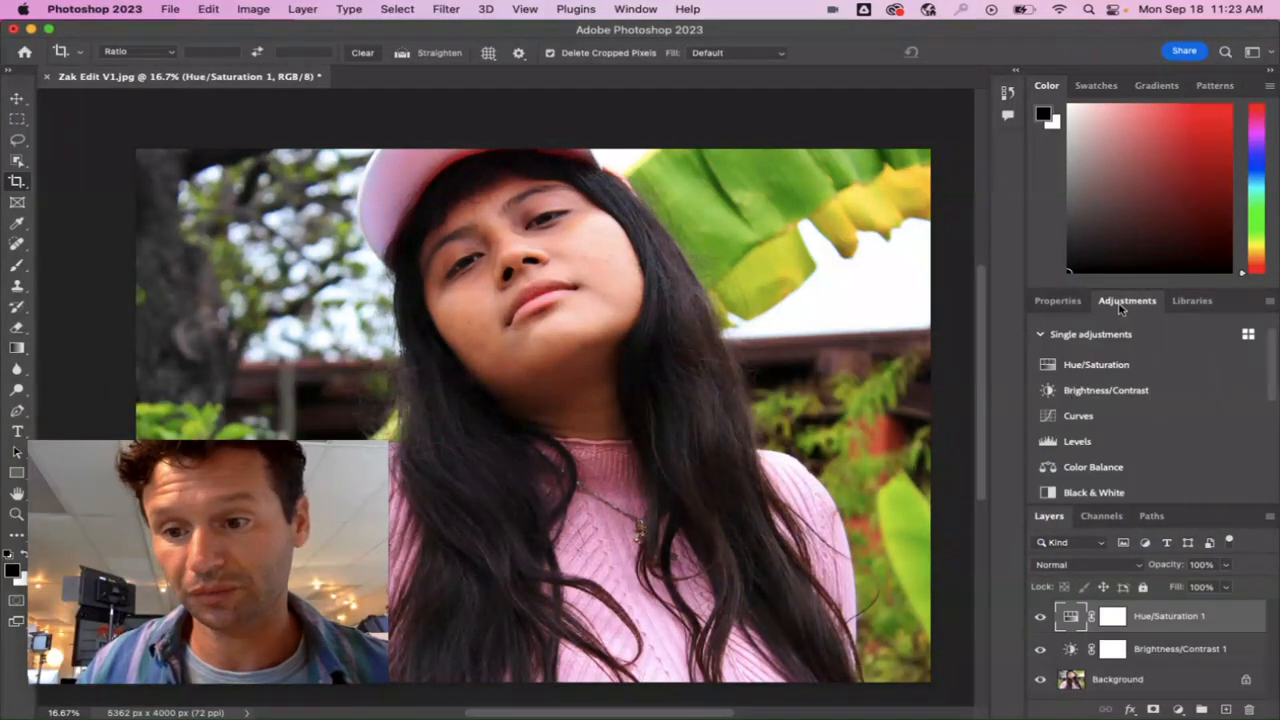
left_click(1094, 493)
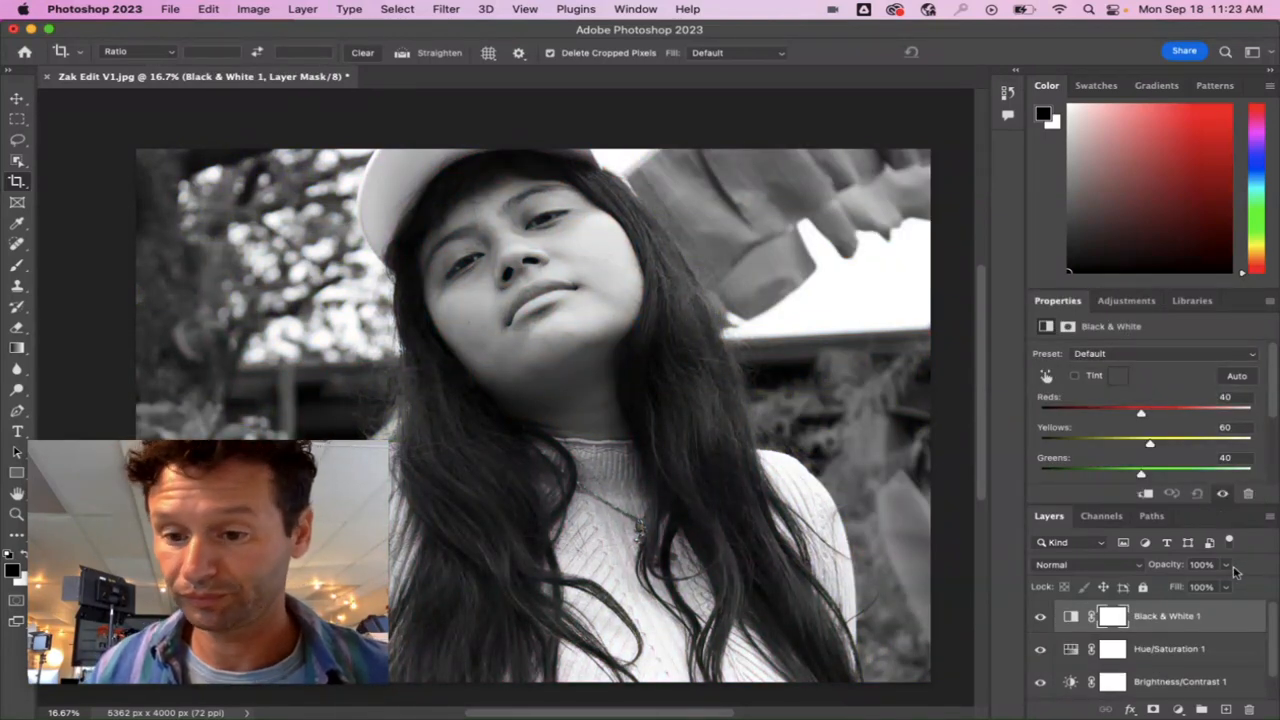
scroll(1157, 404, "down", 1)
scroll(1157, 404, "up", 1)
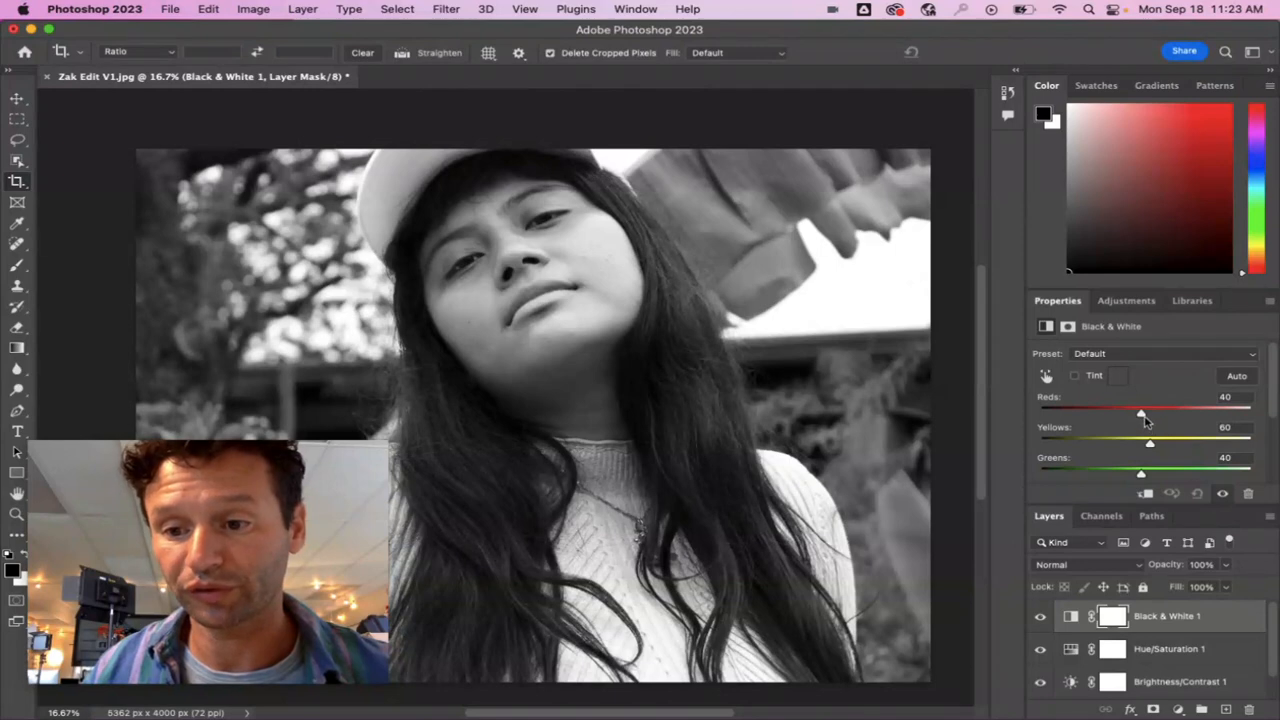
Set the Black & White layer's Reds to 23, Yellows to 2 and Greens to 79, keeping the Custom preset.
left_click_drag(1141, 418, 1160, 480)
left_click_drag(1144, 414, 1136, 416)
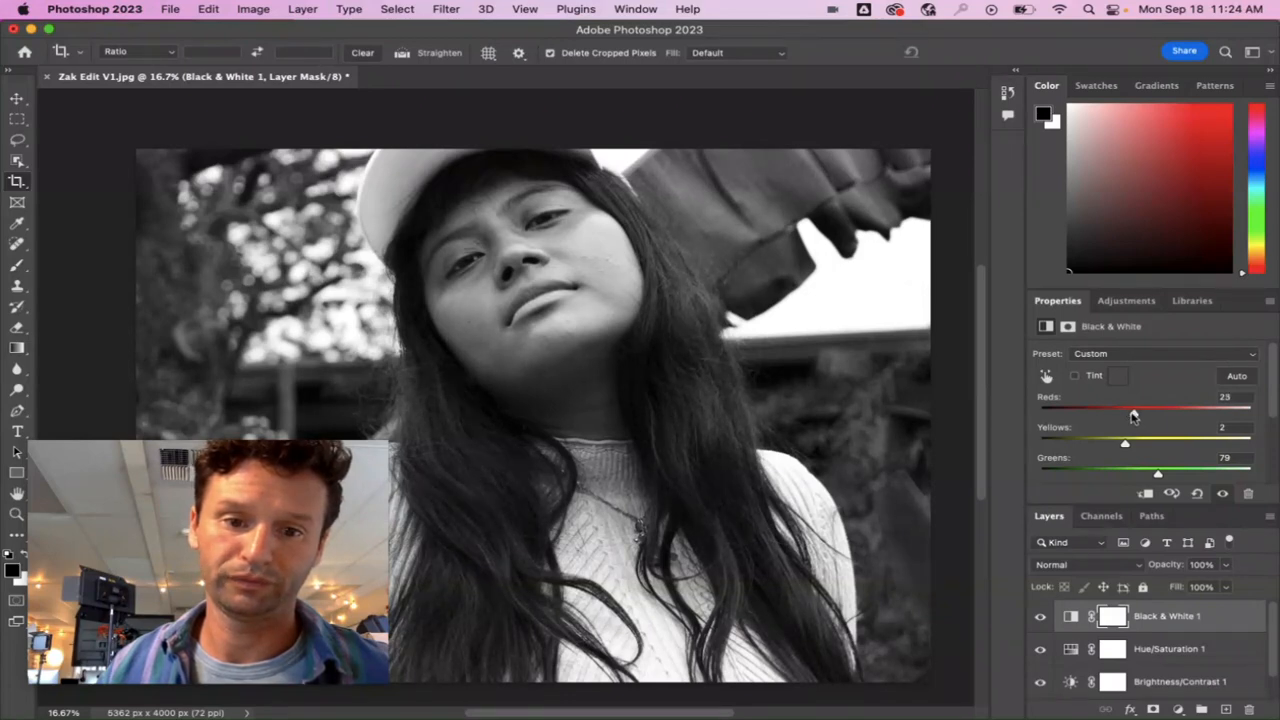
left_click(1200, 354)
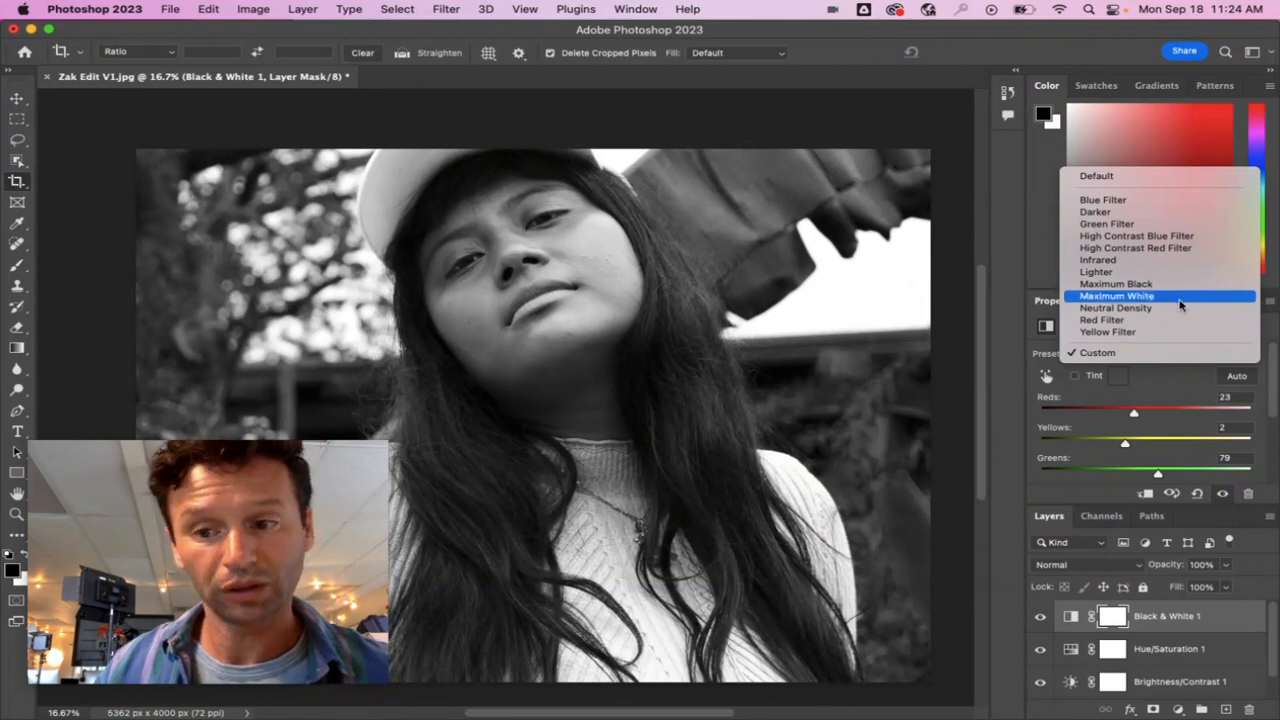
left_click(1175, 386)
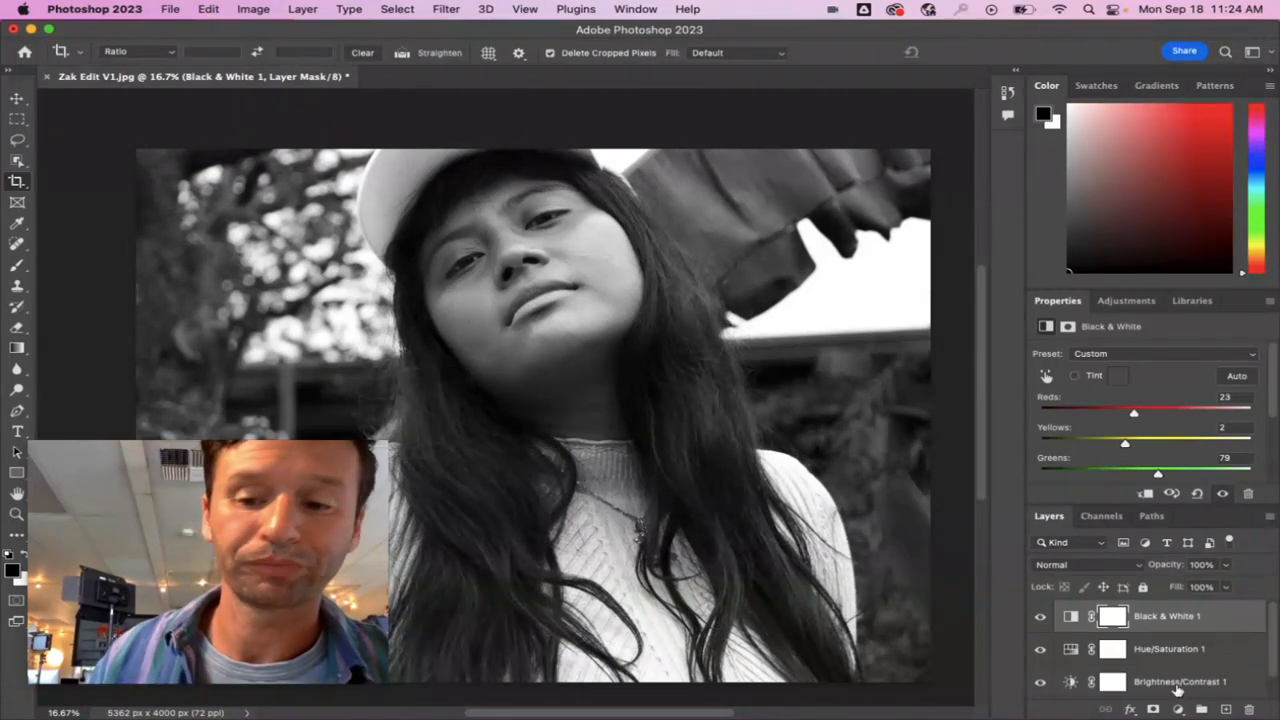
Set the Brightness/Contrast layer's contrast to 94 and its brightness to -28.
left_click(1180, 688)
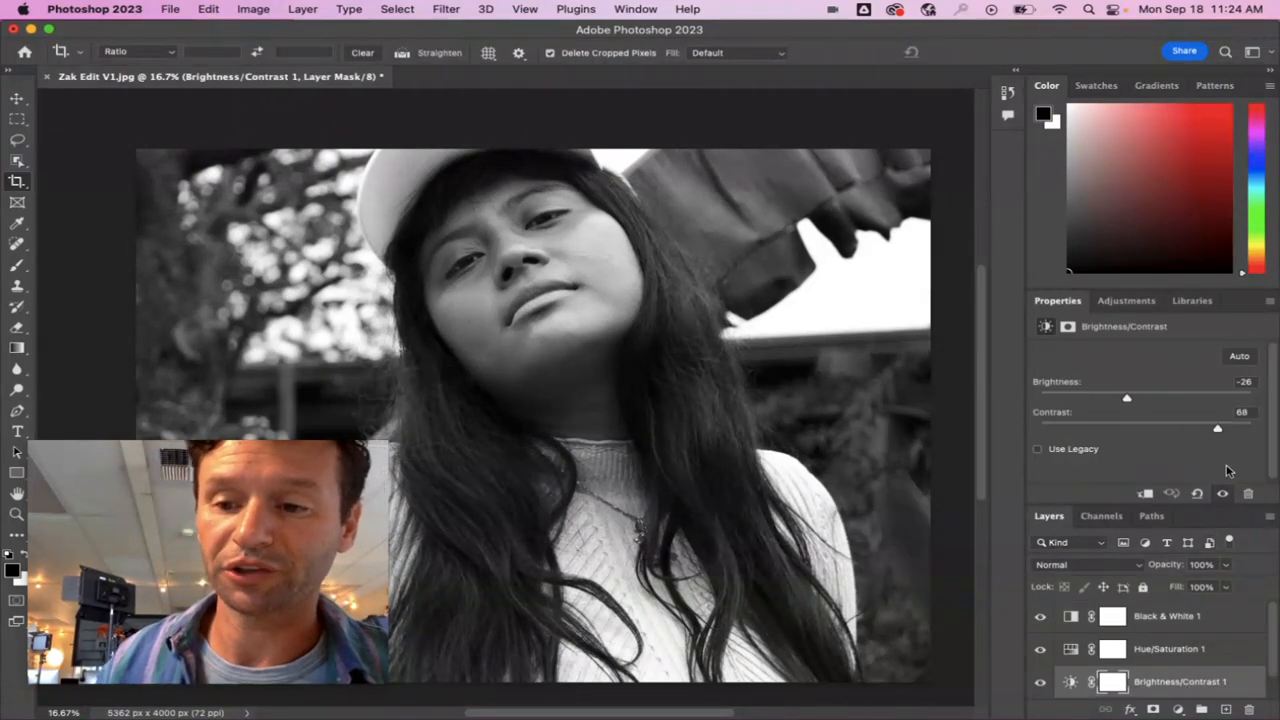
left_click_drag(1218, 428, 1236, 430)
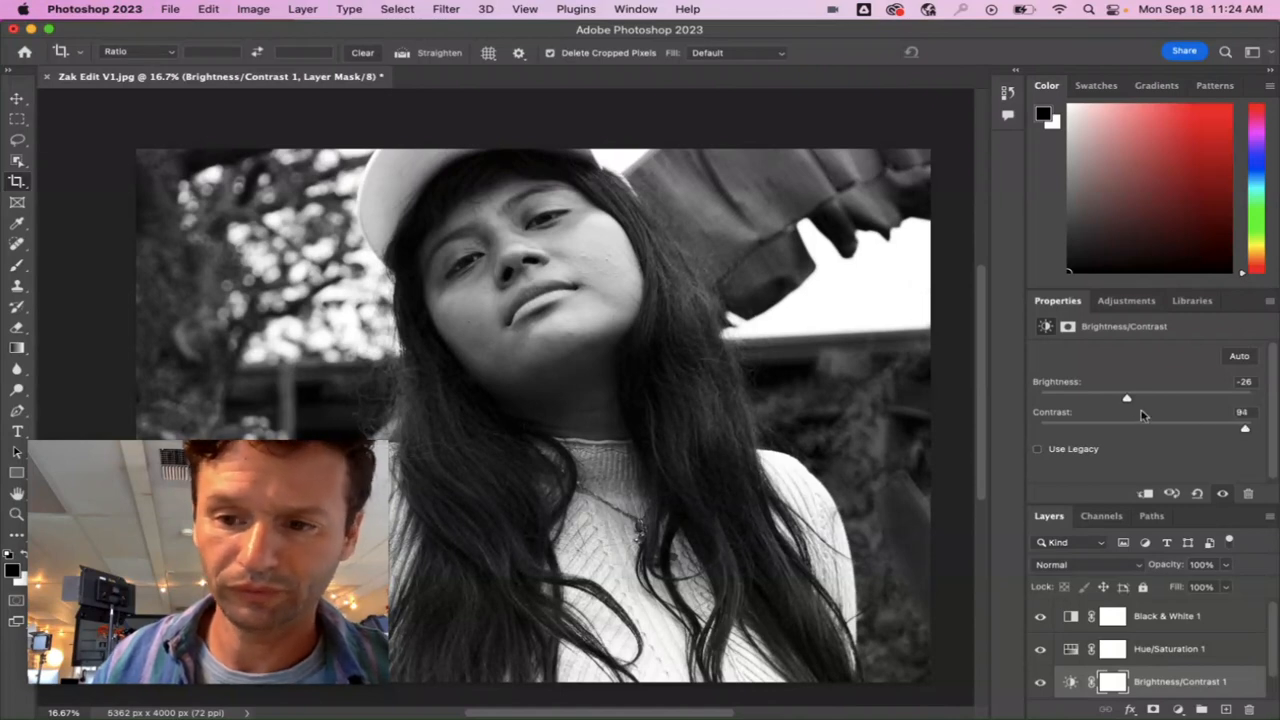
mouse_move(1127, 399)
left_mouse_down()
mouse_move(1141, 401)
mouse_move(1126, 400)
left_mouse_up()
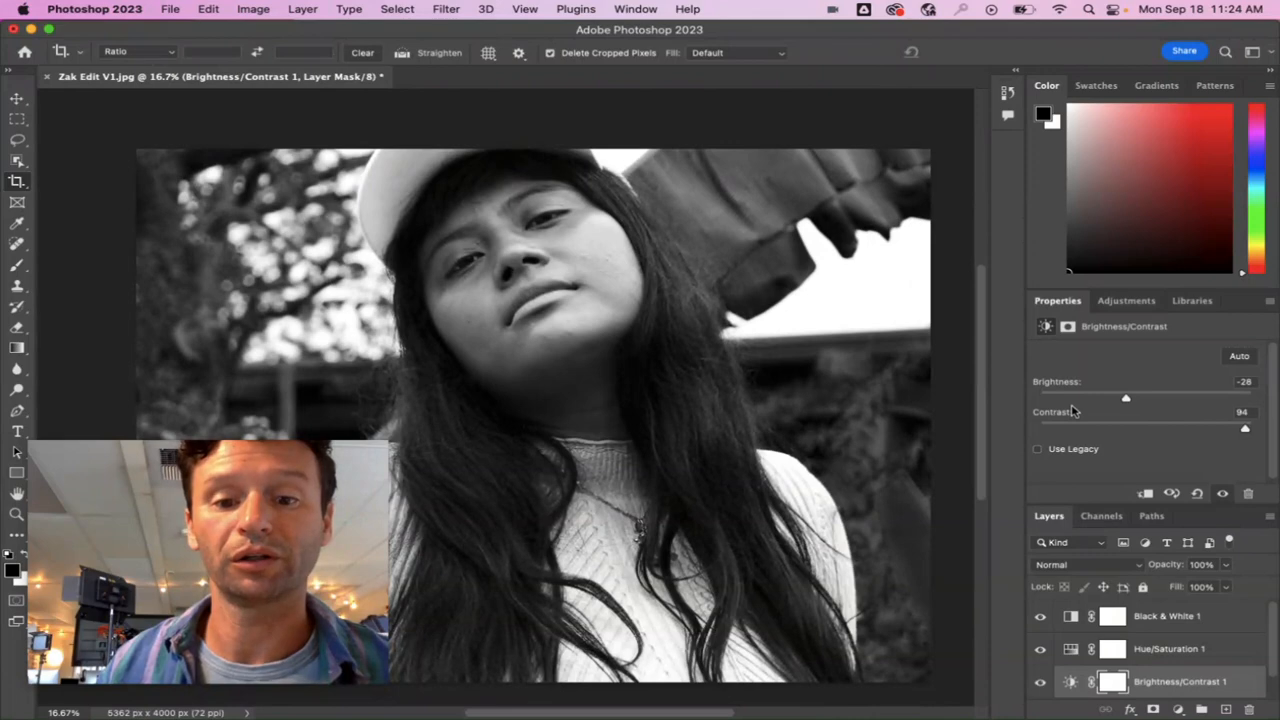
Hide the Black & White layer to show the photo in colour.
left_click_drag(277, 518, 1069, 165)
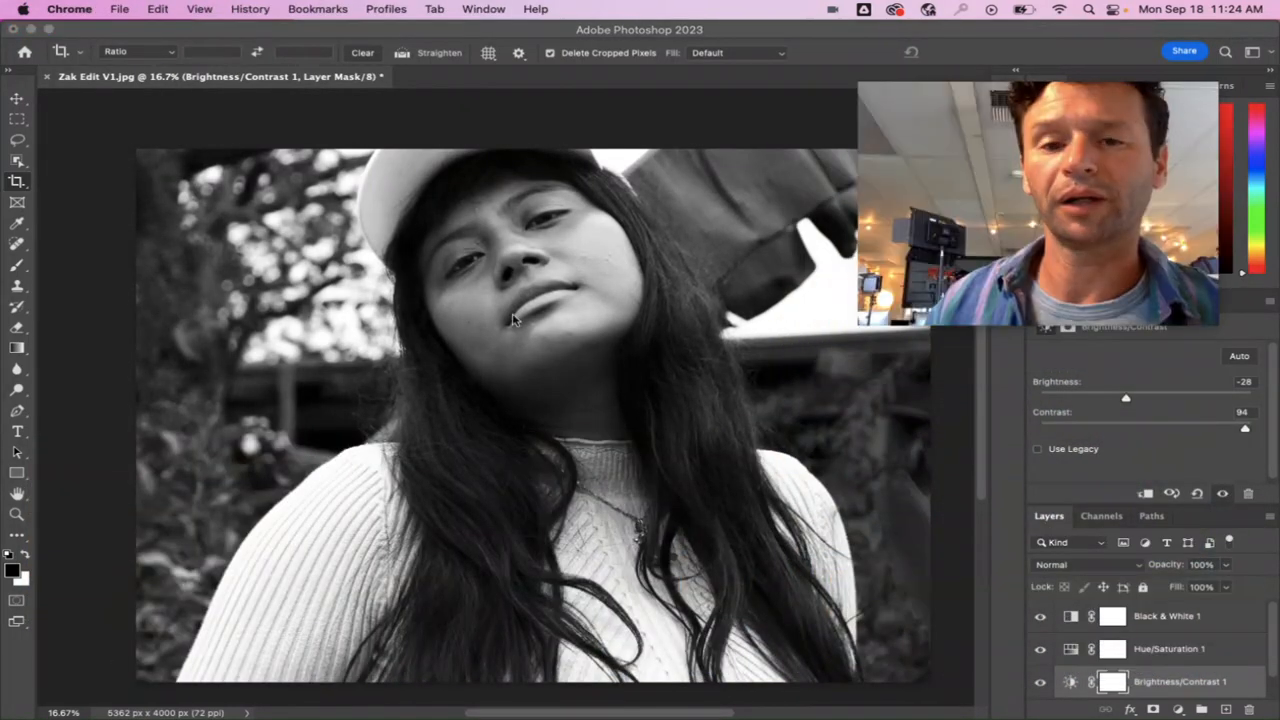
left_click(1040, 619)
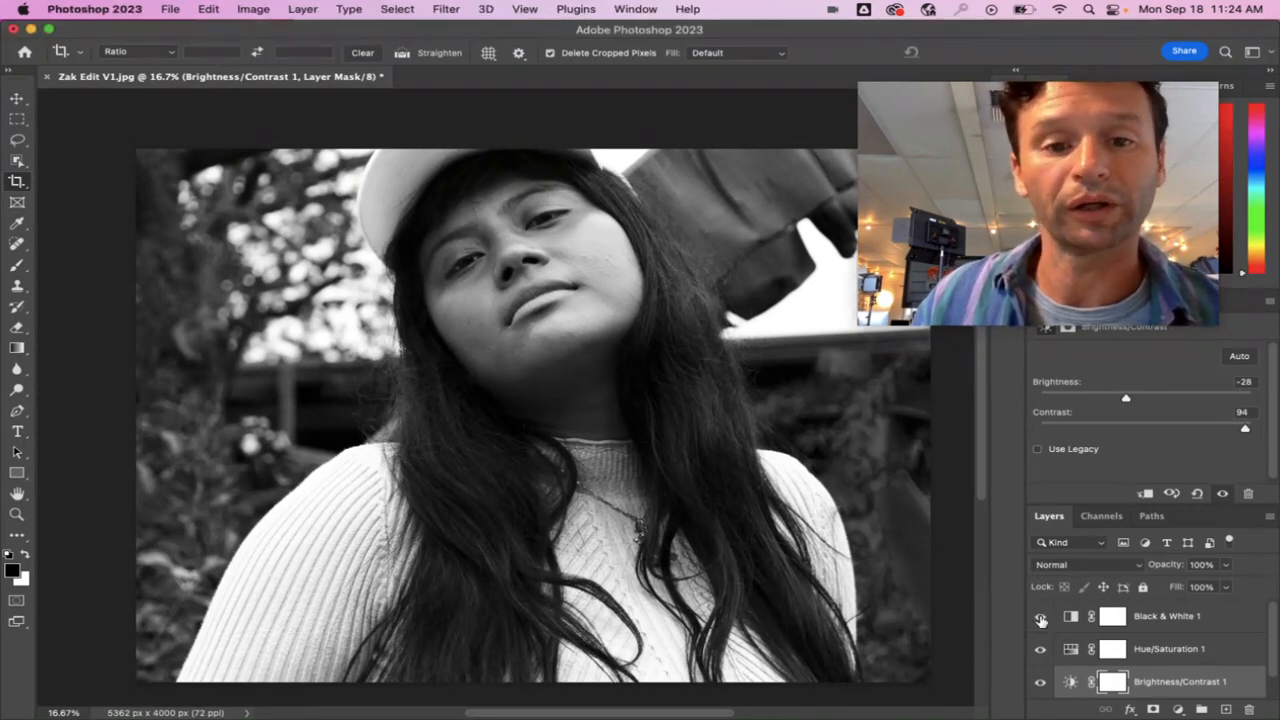
left_click(1040, 619)
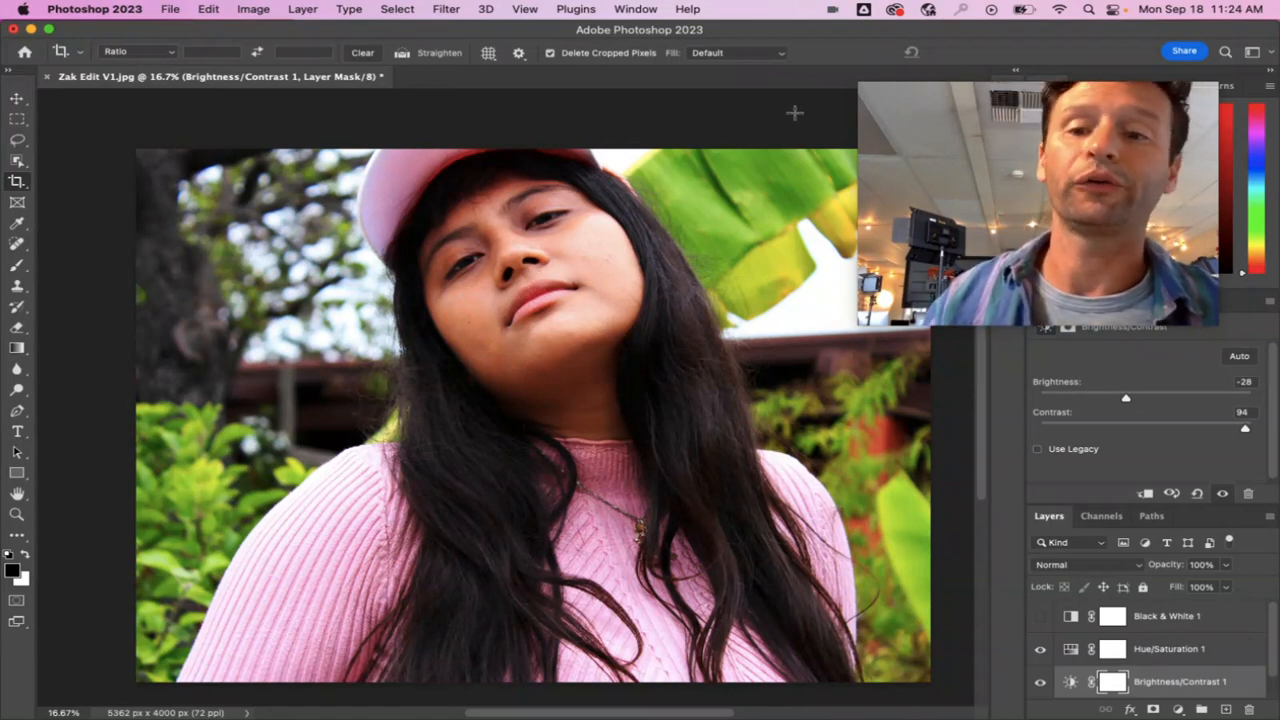
Save the document in Photoshop format as Zak Edit V1.psd in the Zak Edits '23 folder, with the colour profile embedded.
key("super")
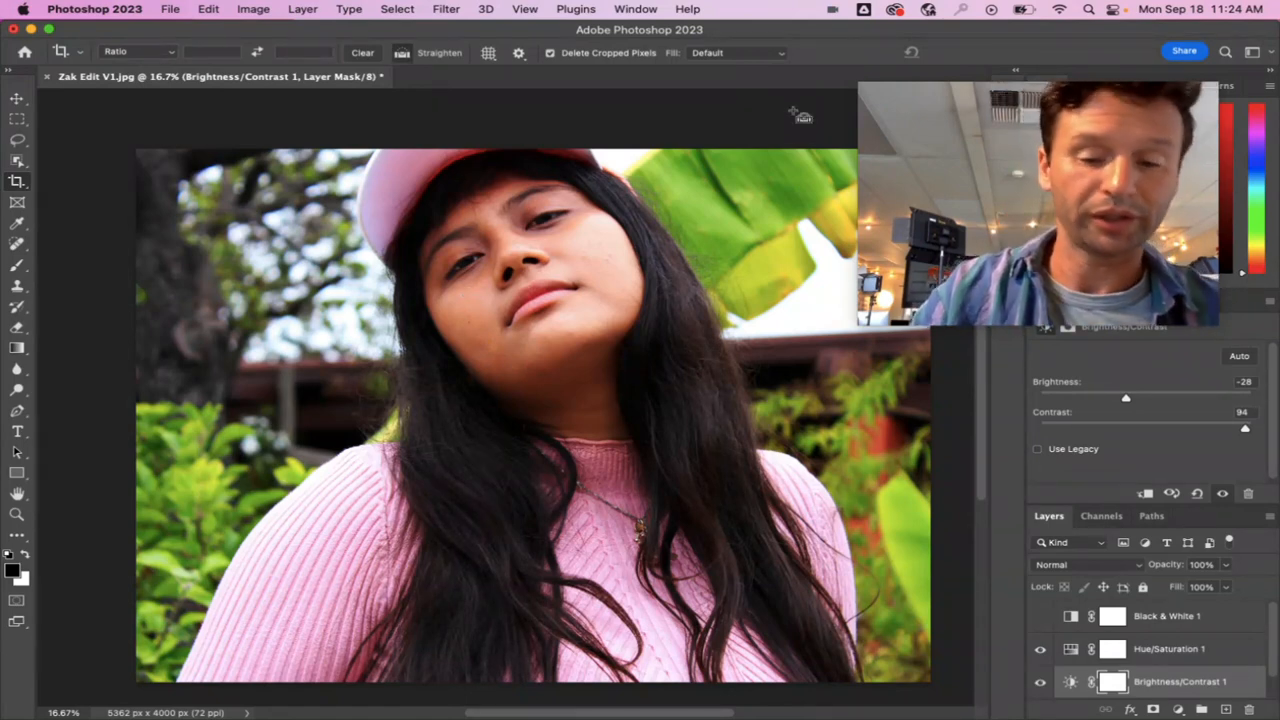
key("super+s")
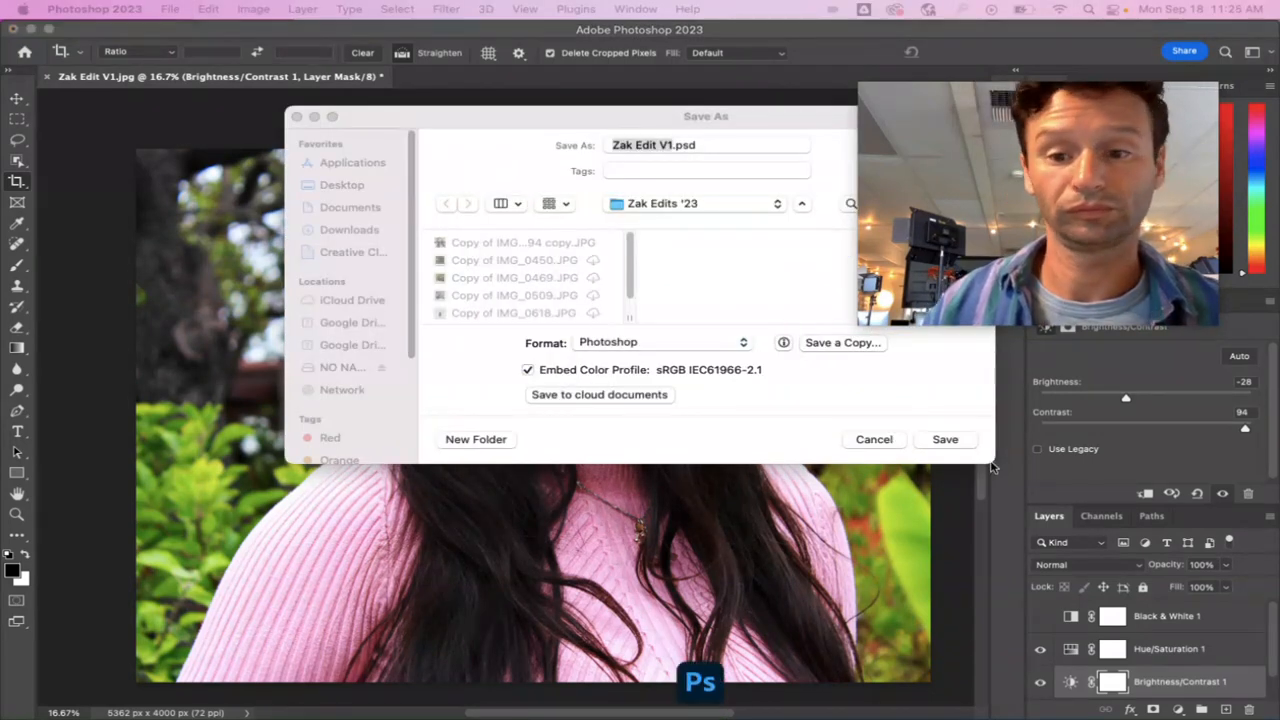
left_click(945, 440)
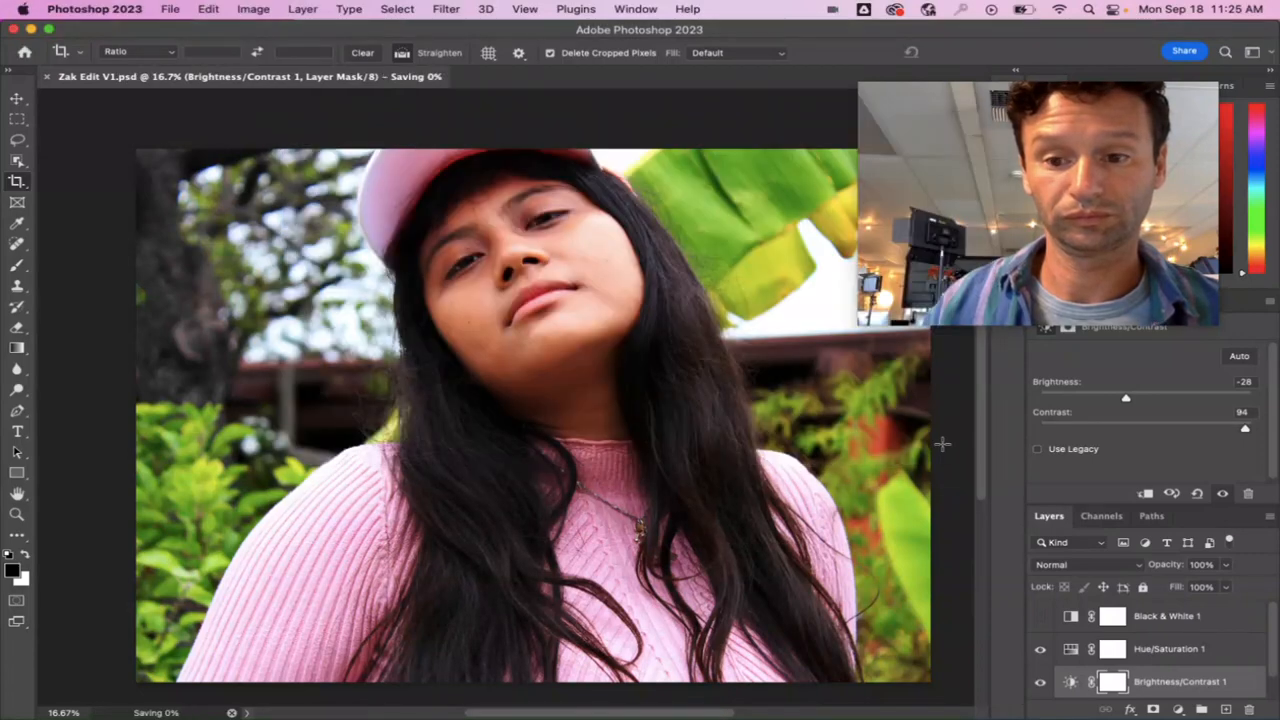